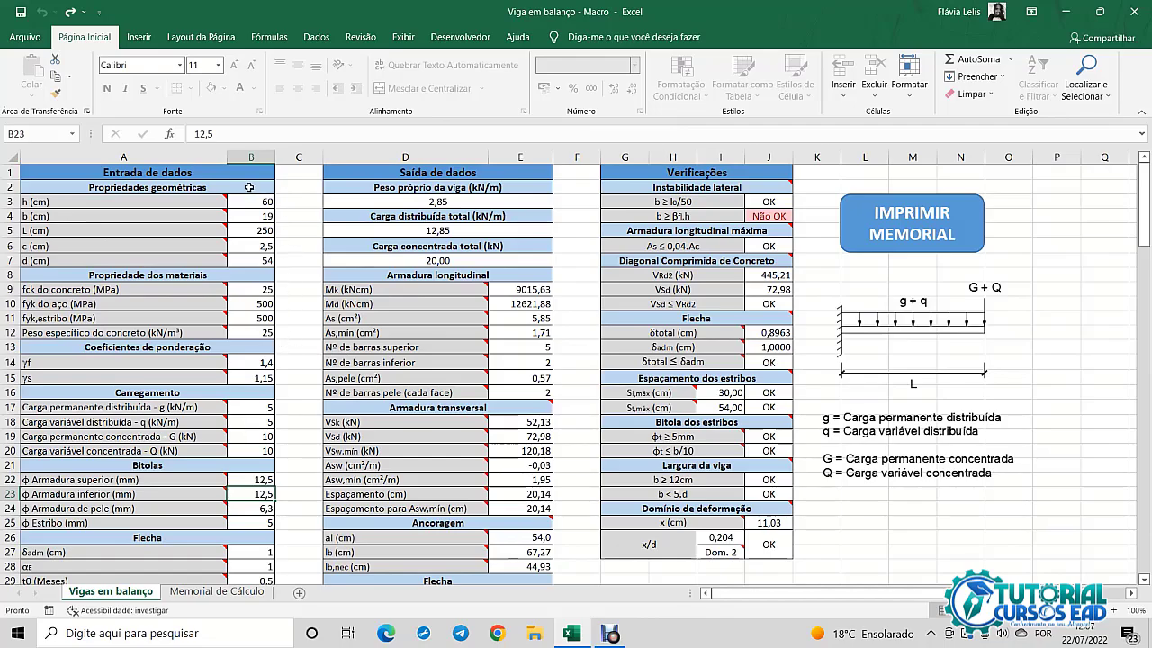
# Step: Review the beam worksheet's input data, output data and verification sections from the geometric properties down to the deflection results
pyautogui.scroll(-4, 222, 275)
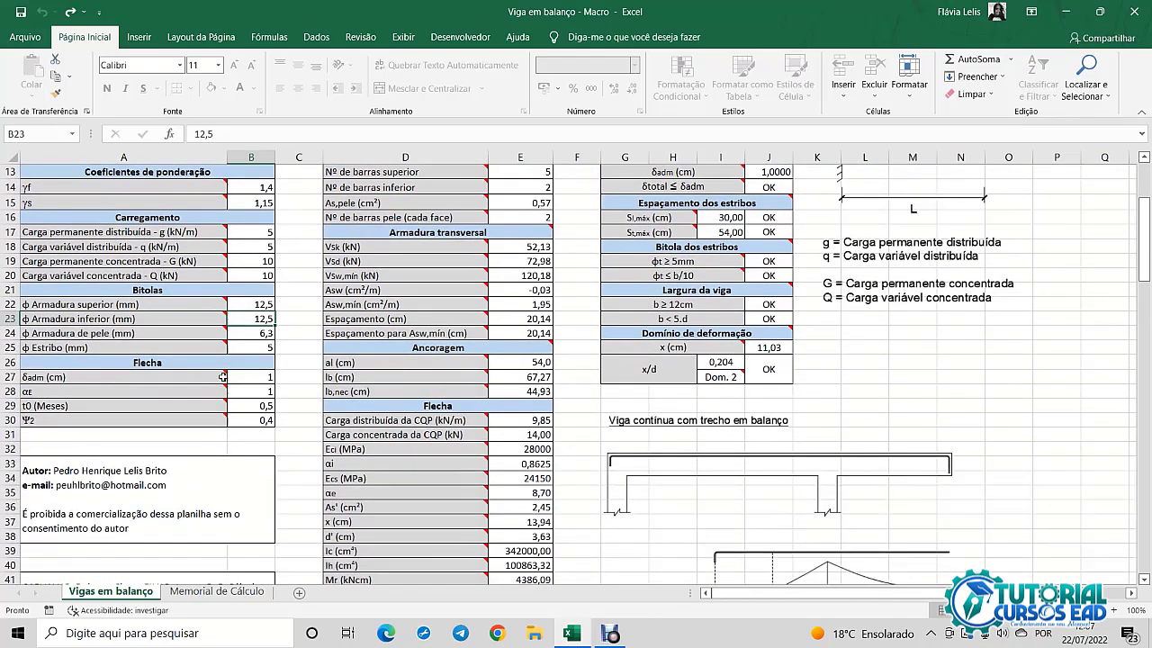
pyautogui.scroll(4, 279, 363)
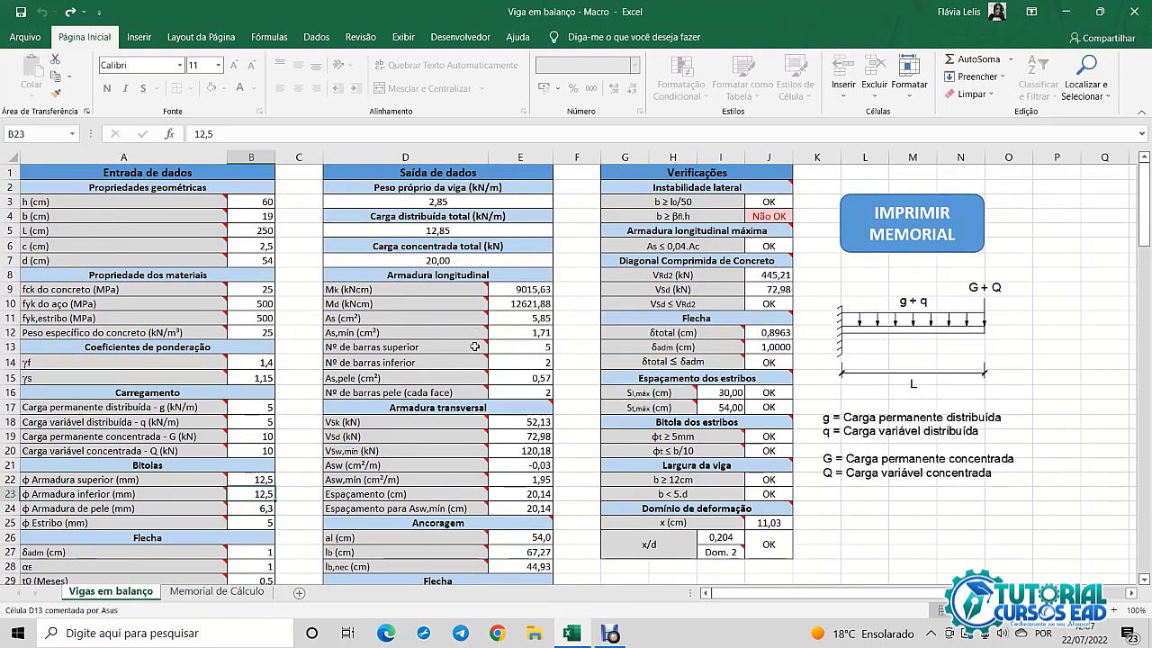
pyautogui.scroll(-4, 474, 347)
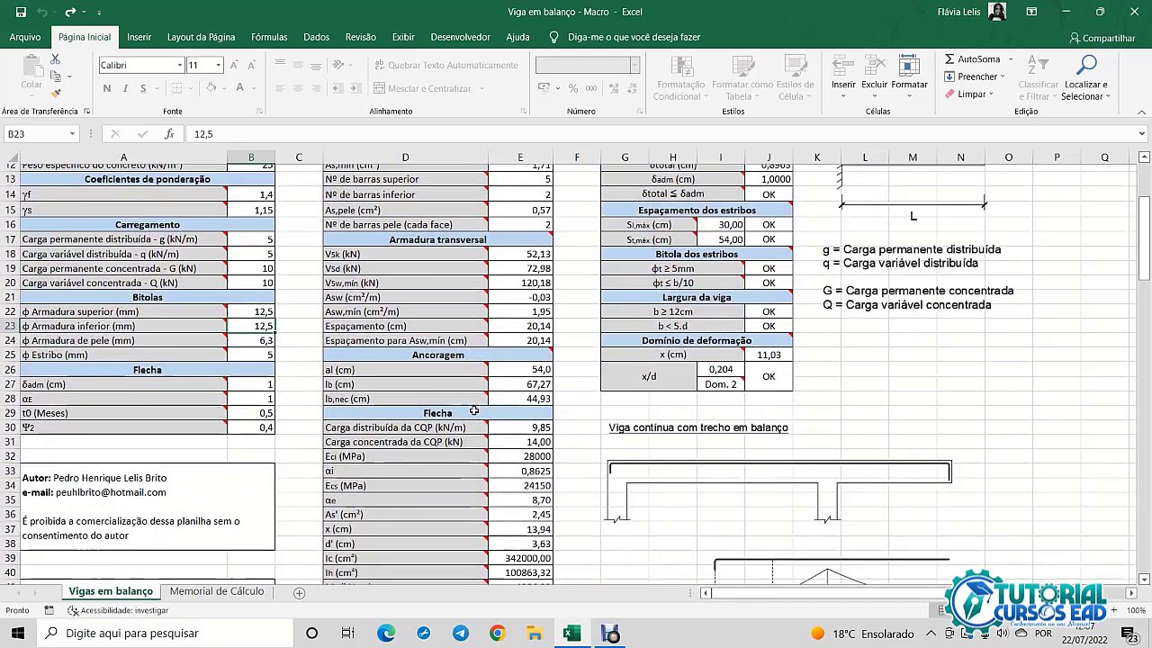
pyautogui.scroll(-4, 474, 411)
pyautogui.scroll(3, 566, 468)
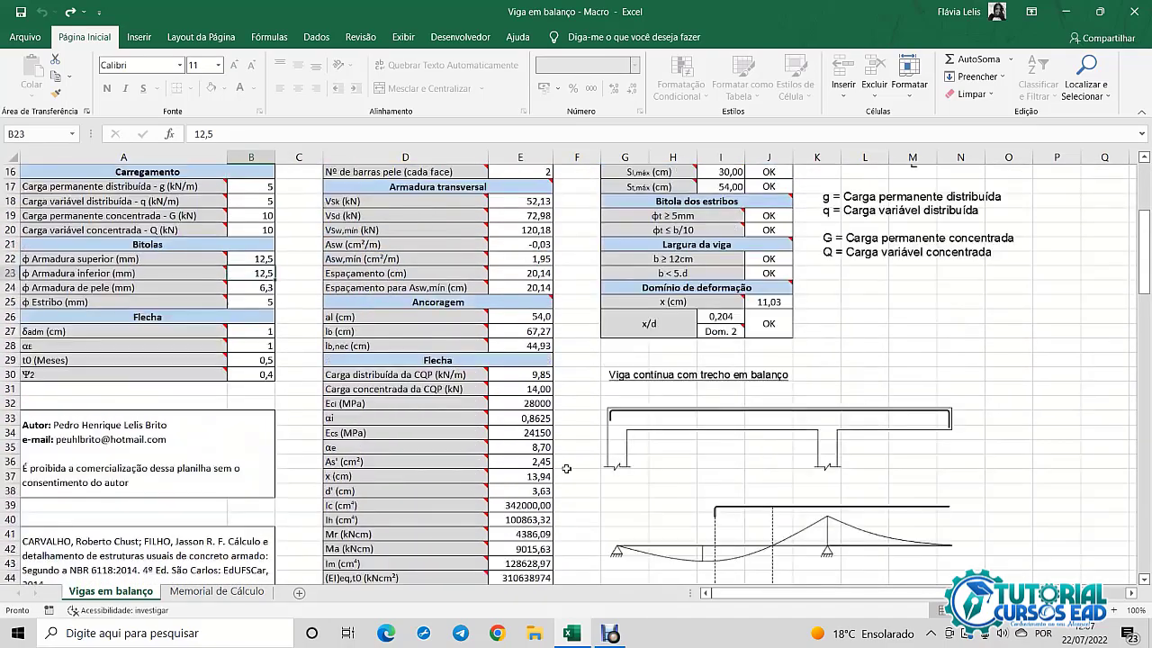
pyautogui.scroll(5, 566, 468)
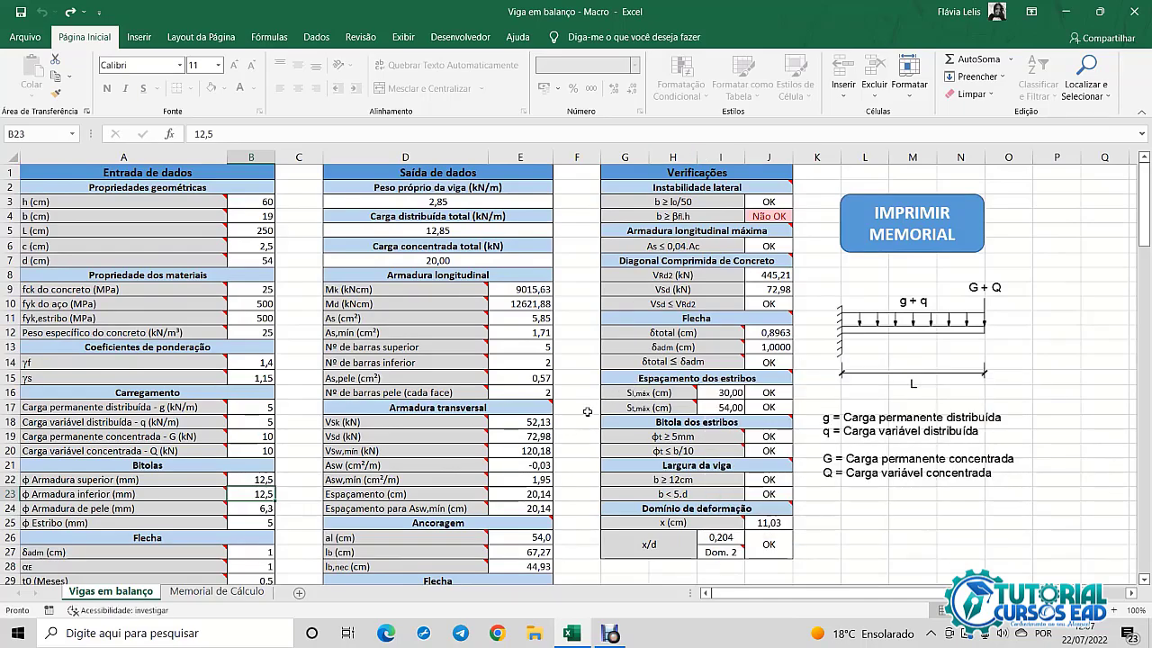
pyautogui.scroll(-6, 586, 411)
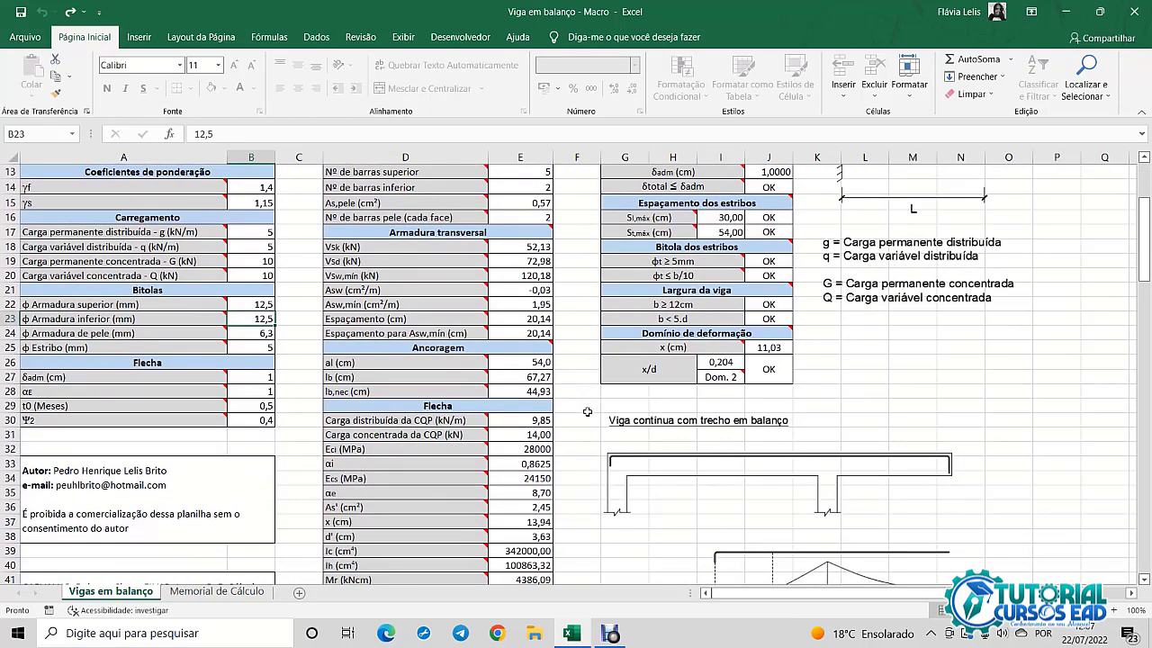
# Step: Examine the reinforcement diagrams for the continuous beam with a cantilever span and the cantilever tied to a high-rigidity column, comparing them with the load scheme
pyautogui.scroll(-1, 587, 411)
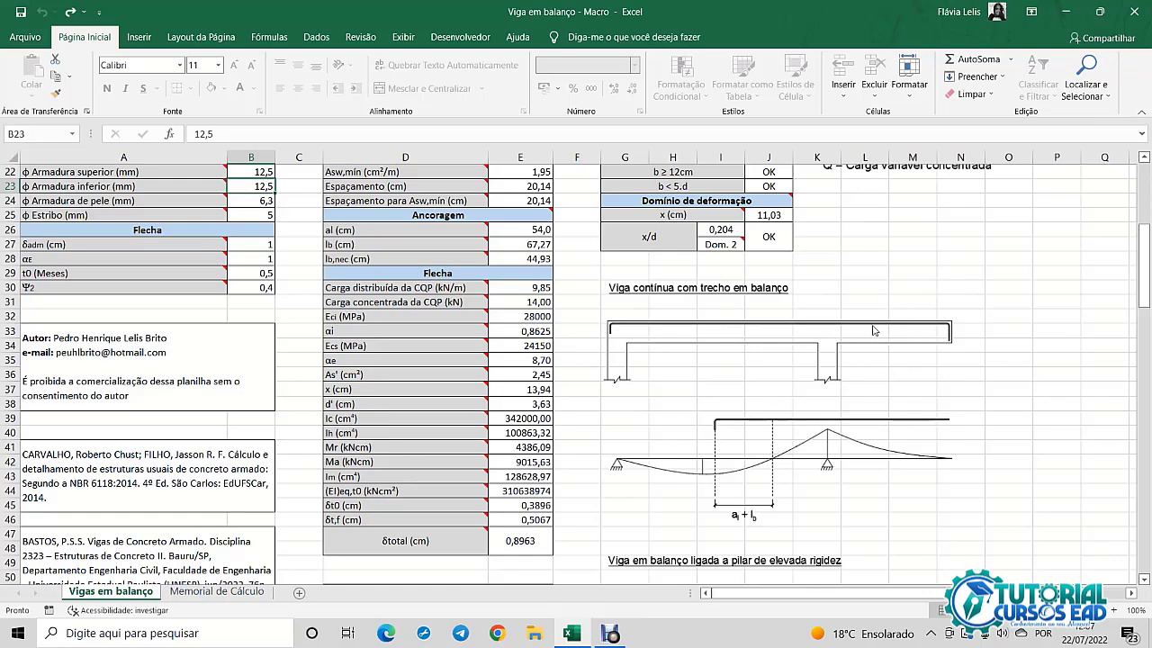
pyautogui.scroll(-5, 873, 330)
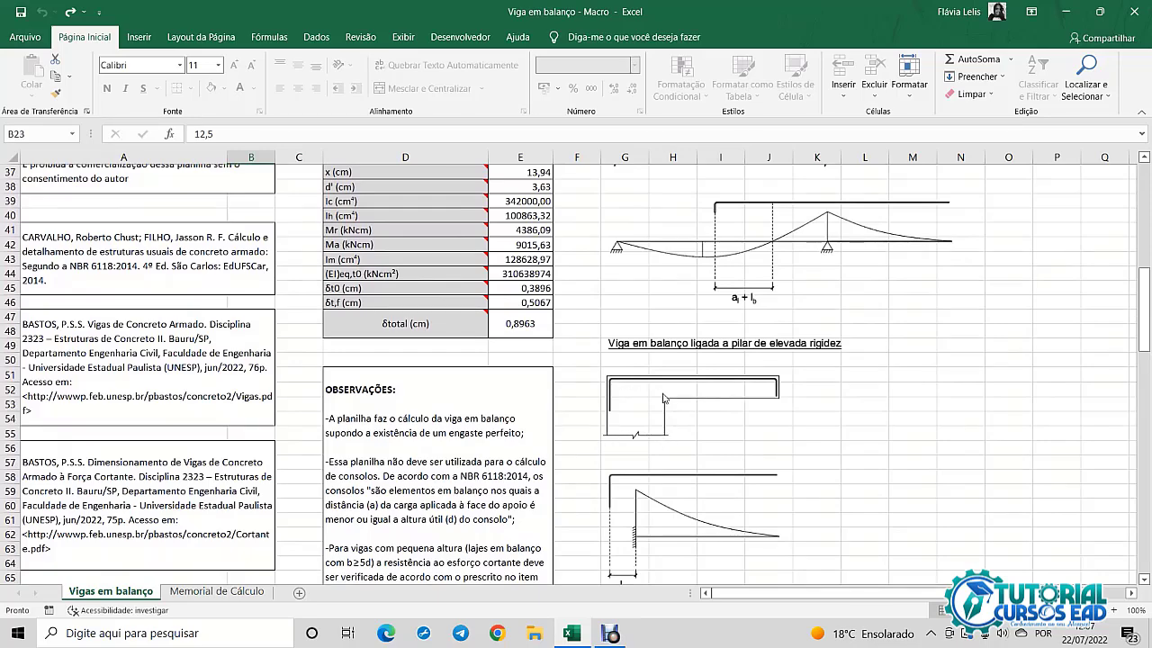
pyautogui.scroll(10, 900, 493)
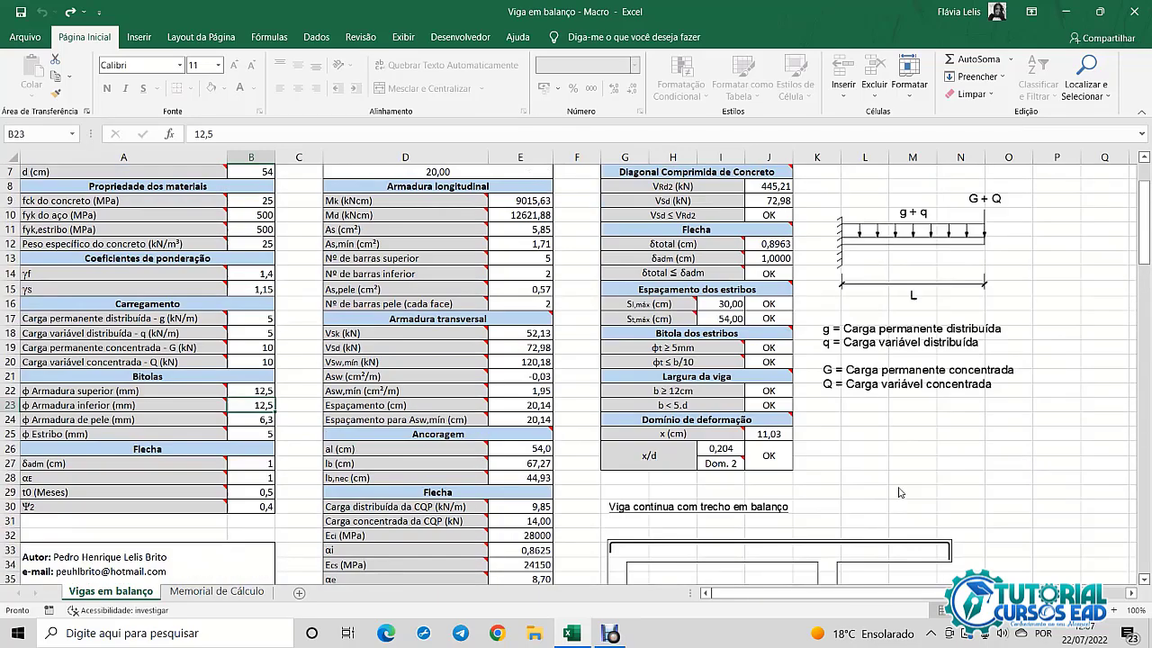
pyautogui.scroll(2, 899, 492)
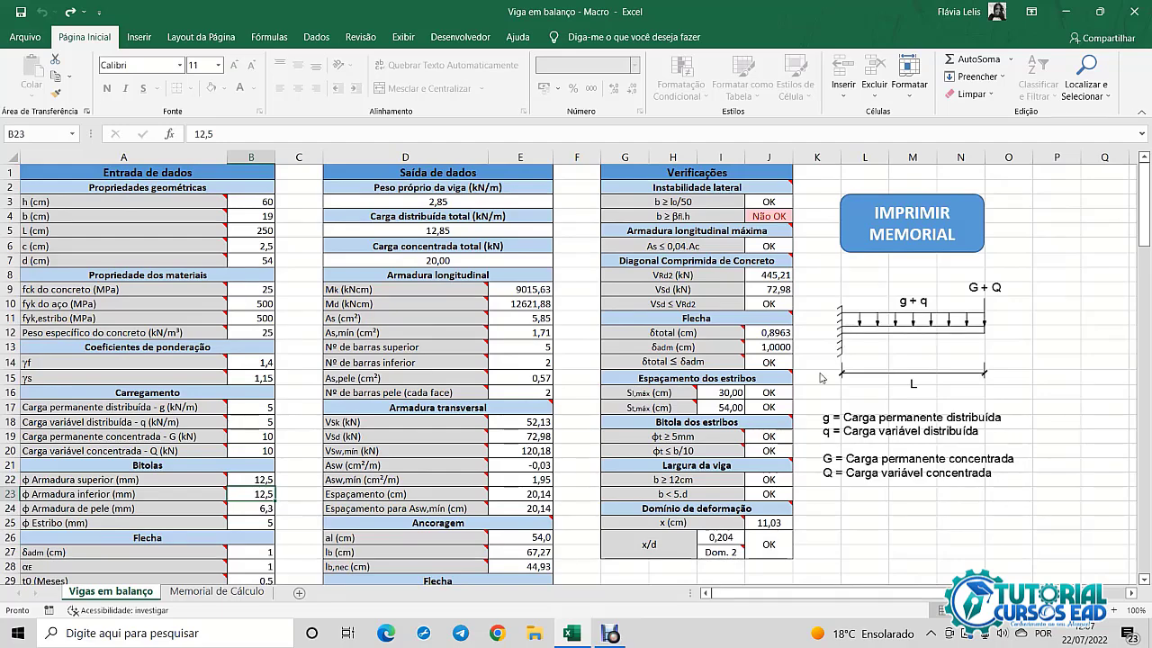
pyautogui.scroll(-5, 821, 378)
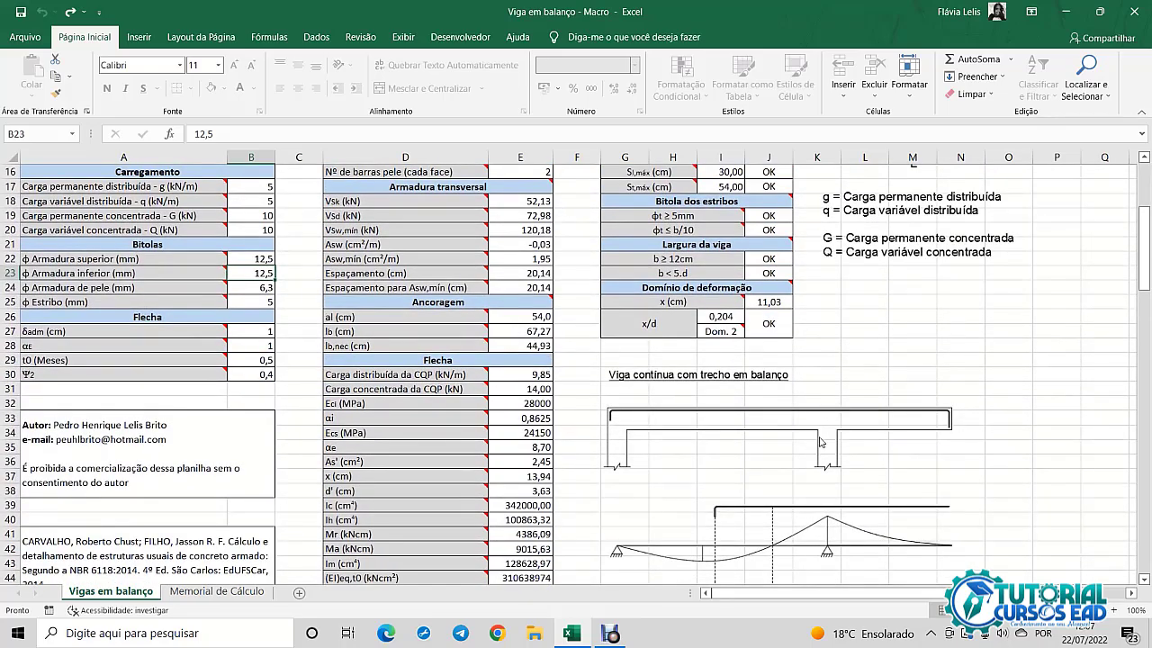
pyautogui.scroll(-5, 774, 452)
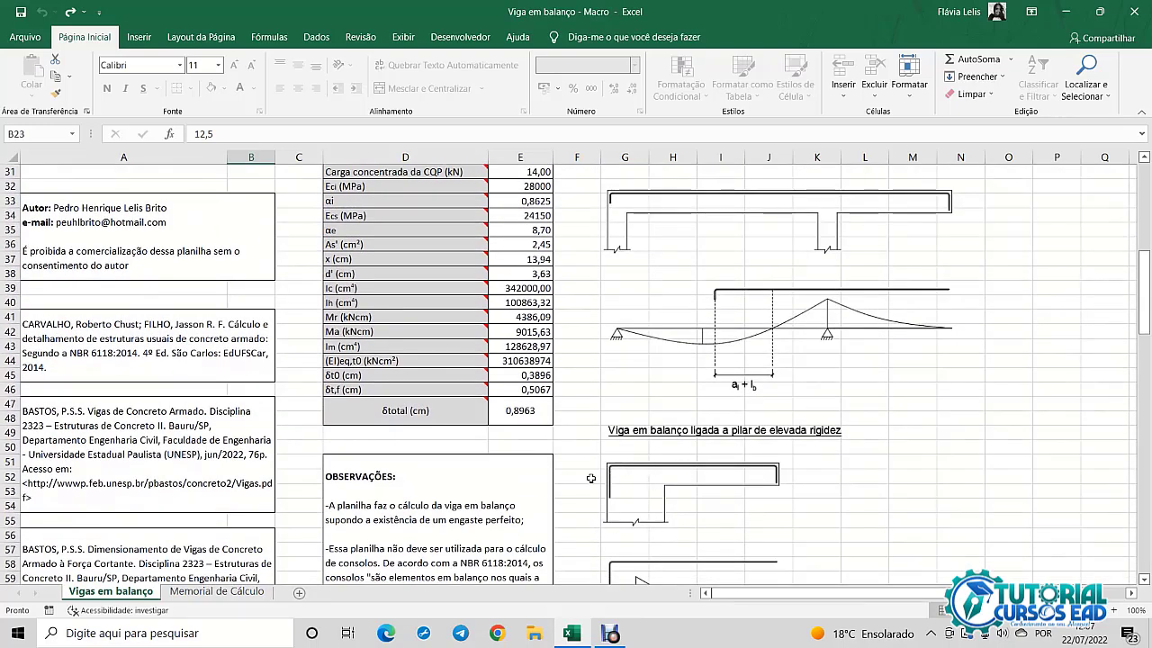
pyautogui.scroll(10, 581, 492)
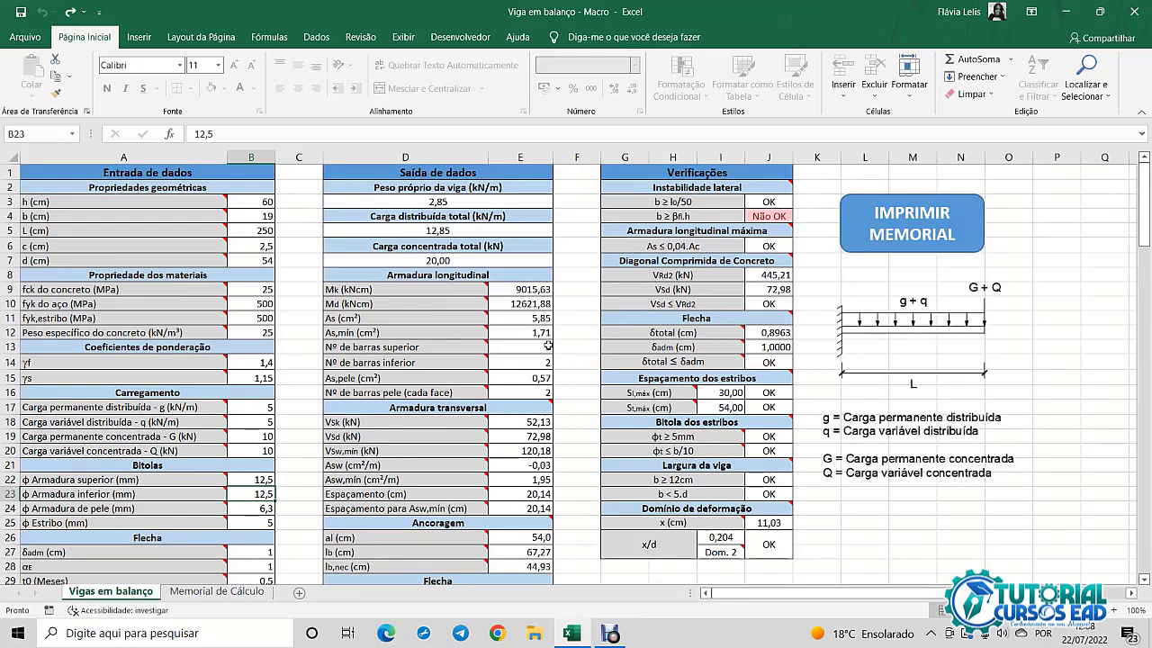
# Step: Examine the longitudinal reinforcement results, reading the cell notes on the number of upper bars and the skin reinforcement area
pyautogui.moveTo(476, 348)
pyautogui.scroll(-2, 582, 405)
pyautogui.scroll(-4, 582, 405)
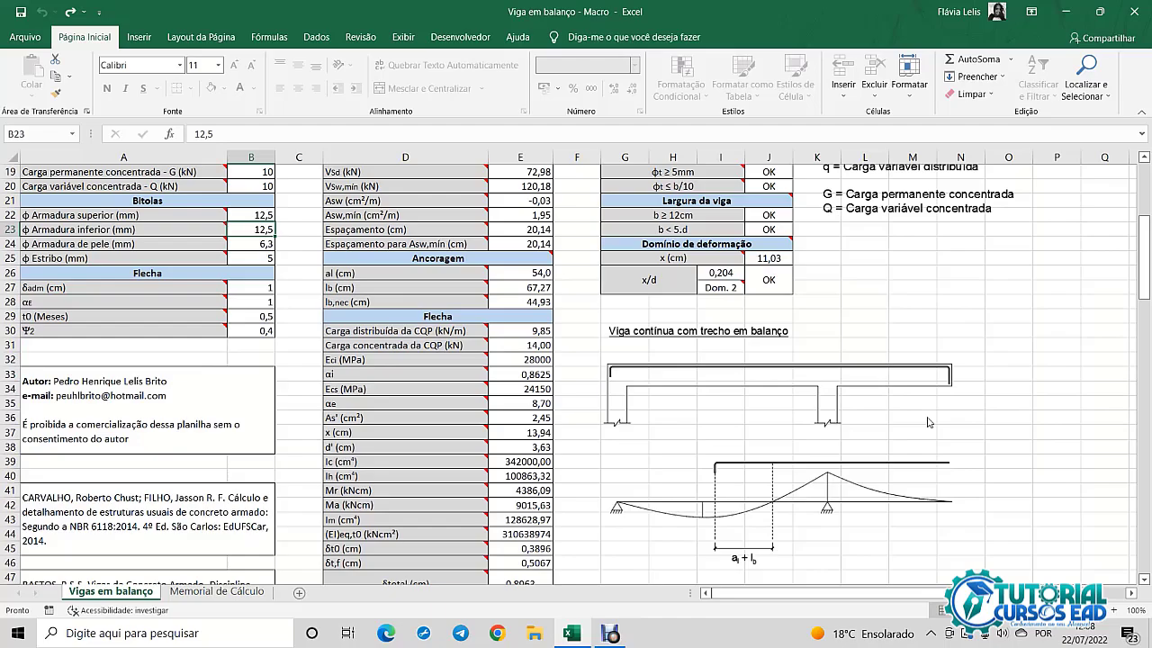
pyautogui.scroll(6, 641, 418)
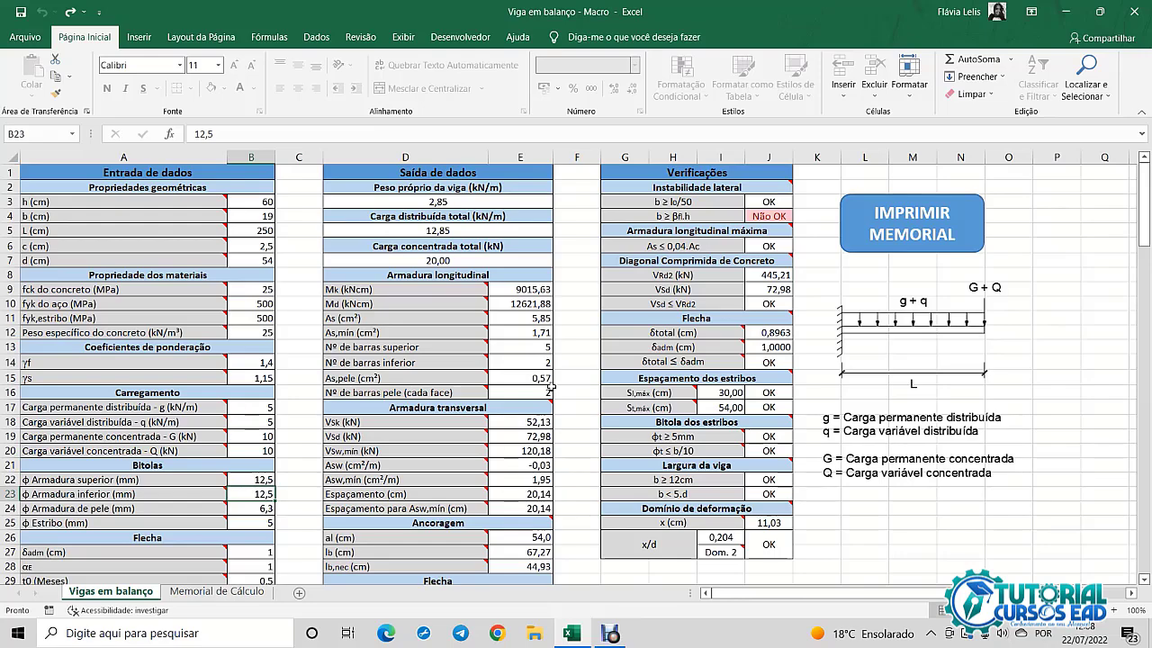
pyautogui.scroll(-1, 540, 394)
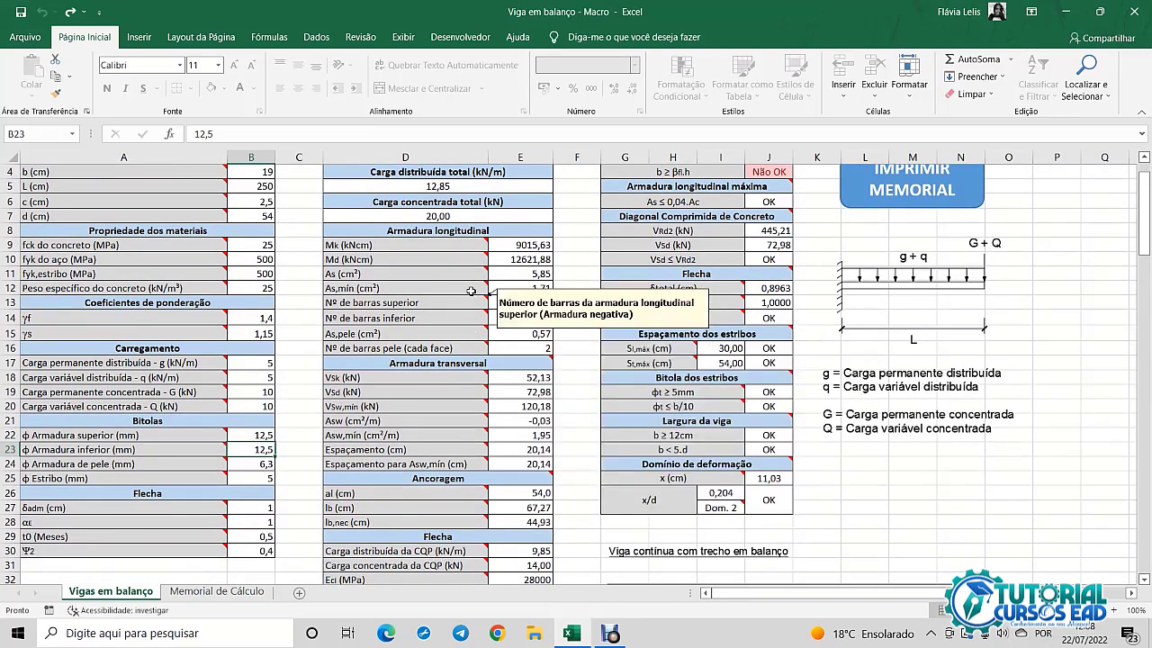
pyautogui.scroll(1, 244, 236)
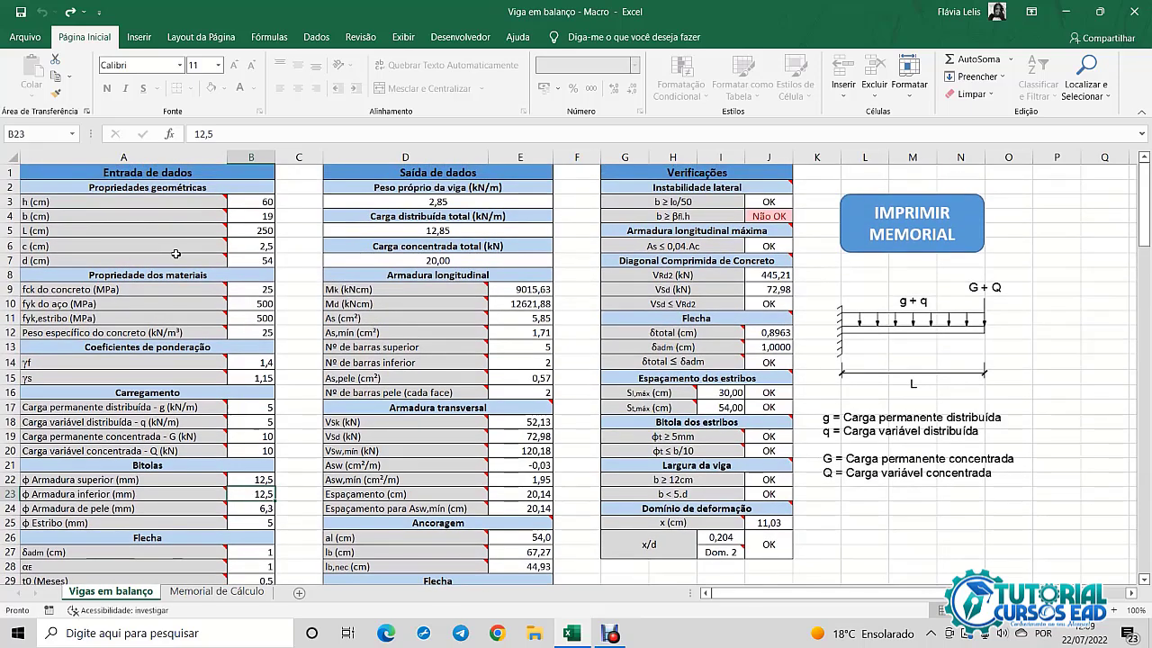
pyautogui.moveTo(180, 220)
pyautogui.moveTo(436, 380)
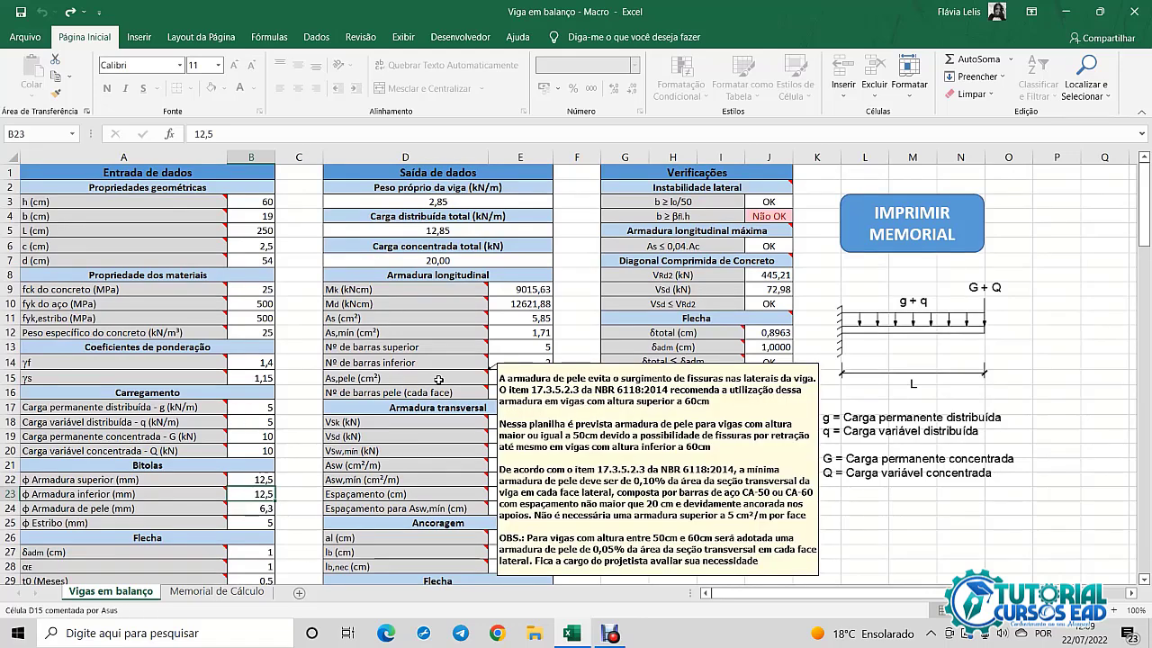
pyautogui.scroll(-2, 504, 432)
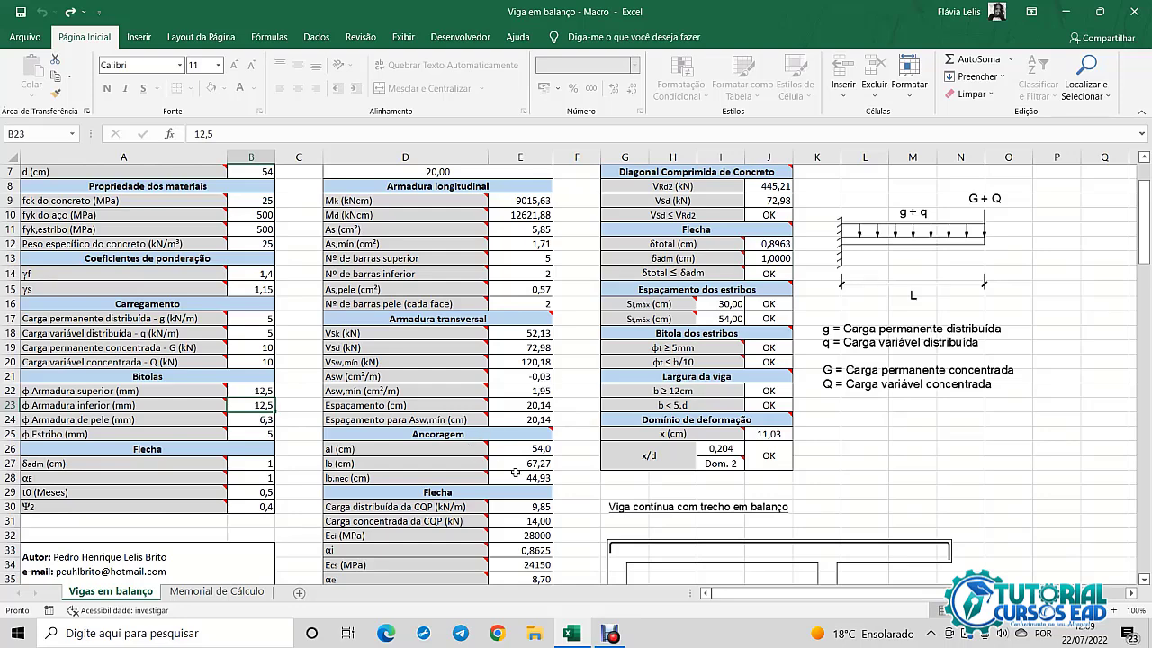
pyautogui.scroll(1, 274, 527)
pyautogui.scroll(2, 274, 527)
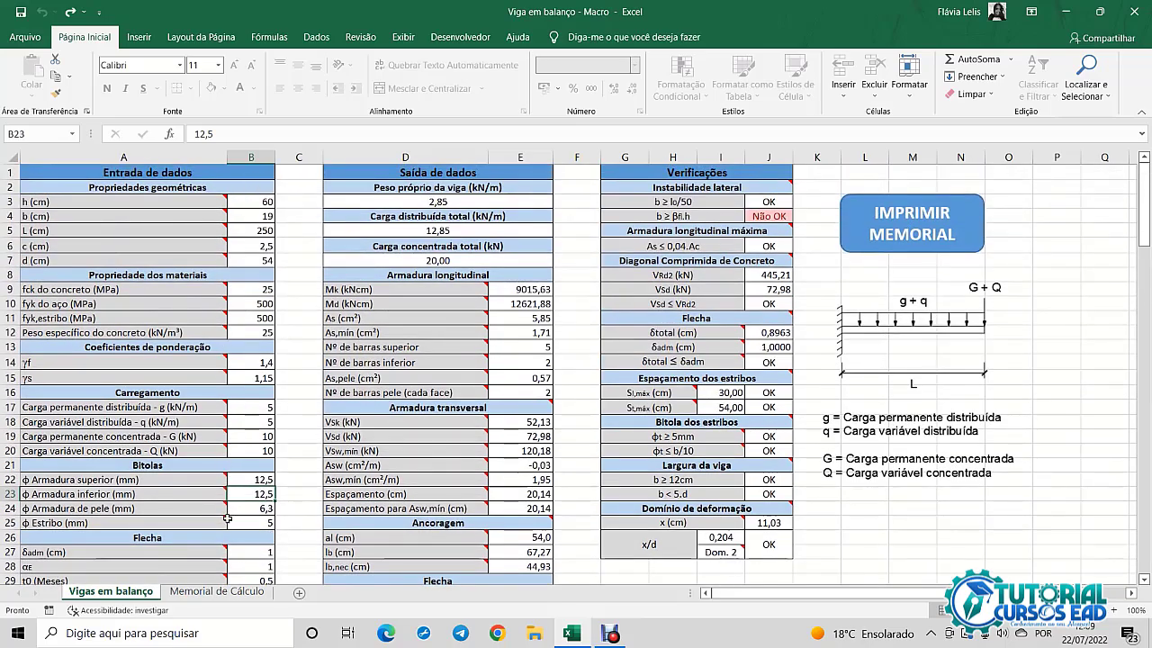
# Step: Examine the transverse reinforcement results, reading the cell note on the shear force for minimum reinforcement, Vsw,mín
pyautogui.scroll(-2, 243, 522)
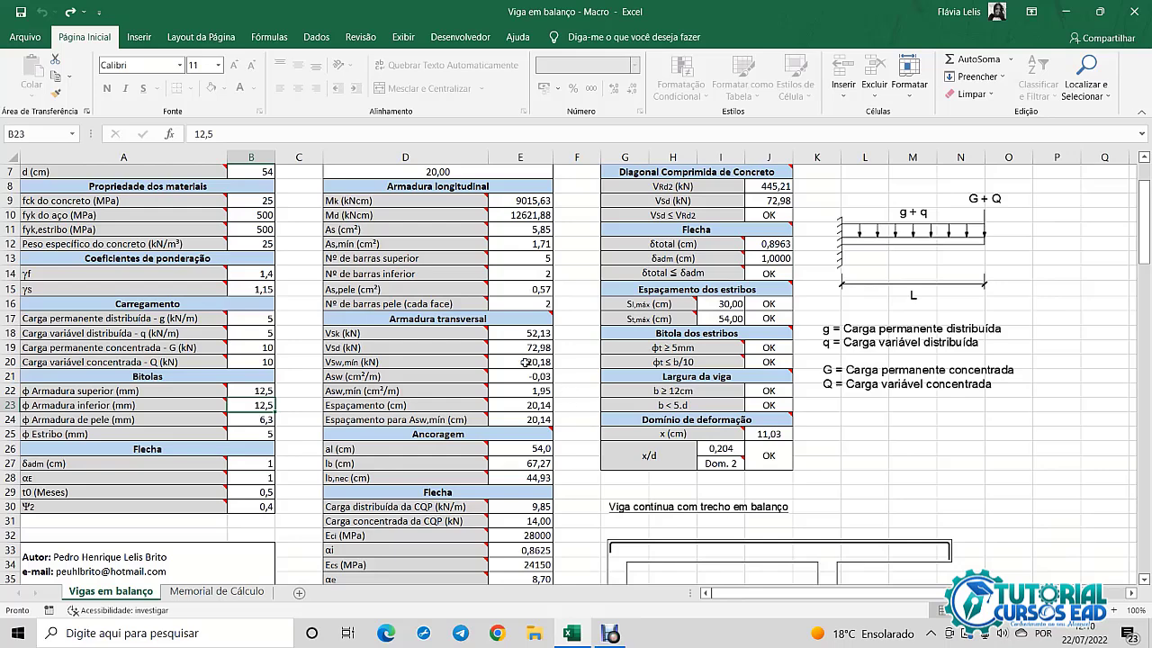
pyautogui.moveTo(473, 360)
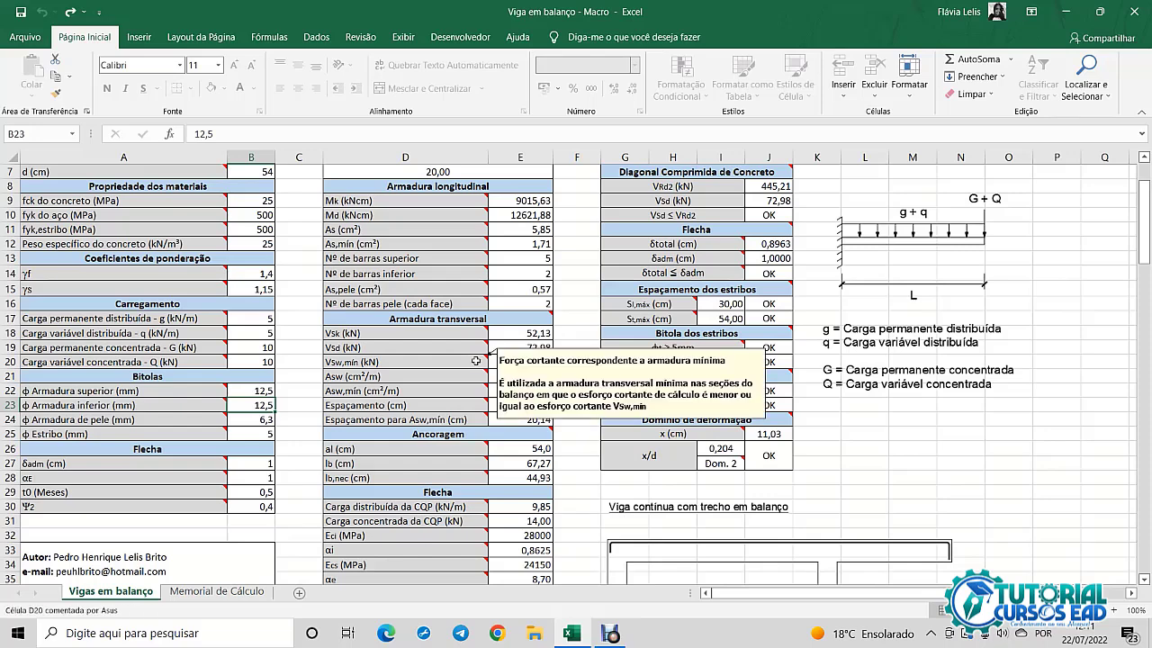
pyautogui.moveTo(470, 420)
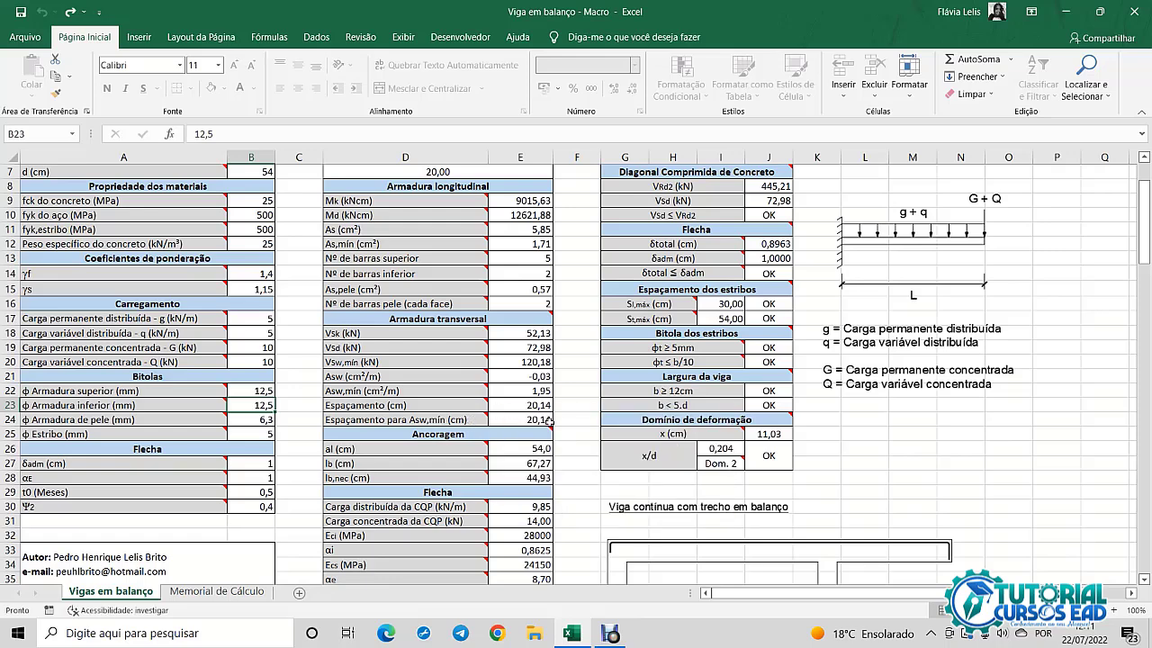
# Step: Examine the anchorage results al, lb and lb,nec against the continuous-beam diagram, including the note on the necessary anchorage length
pyautogui.scroll(-2, 572, 461)
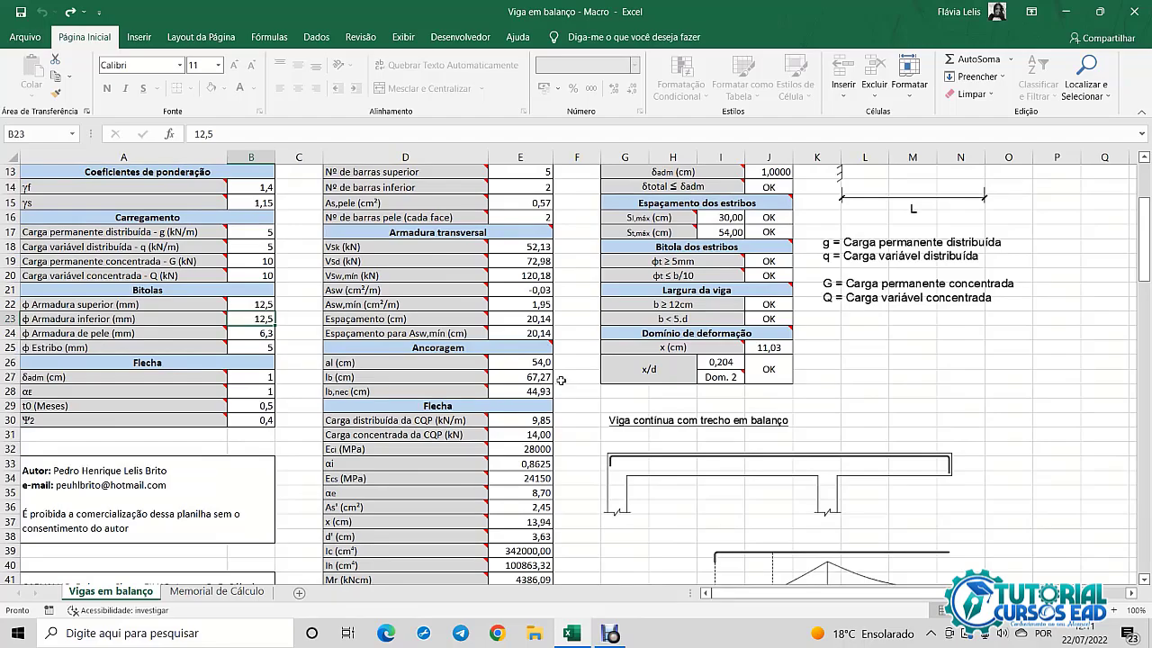
pyautogui.scroll(-3, 648, 351)
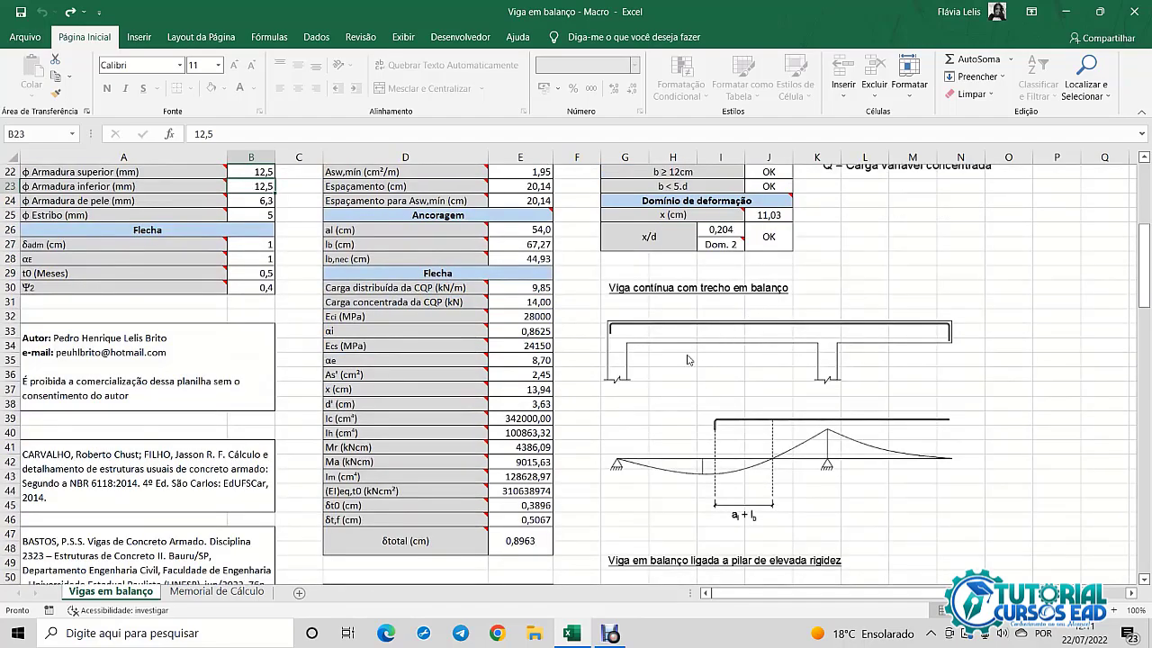
pyautogui.scroll(3, 670, 367)
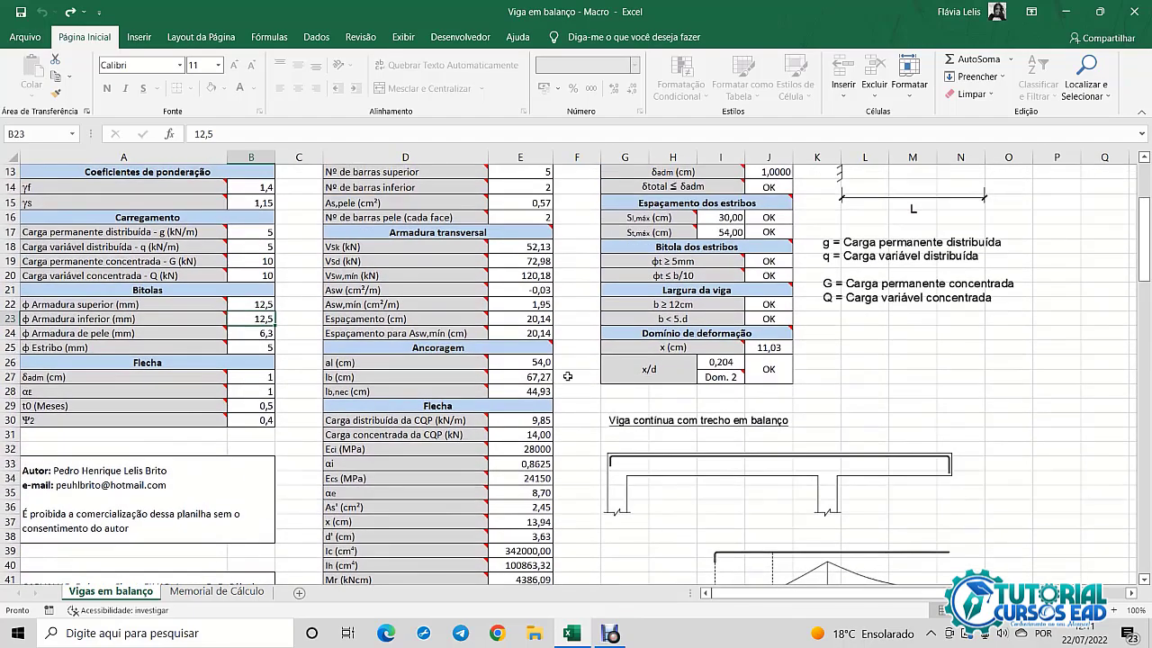
pyautogui.scroll(-3, 567, 376)
pyautogui.scroll(-1, 567, 376)
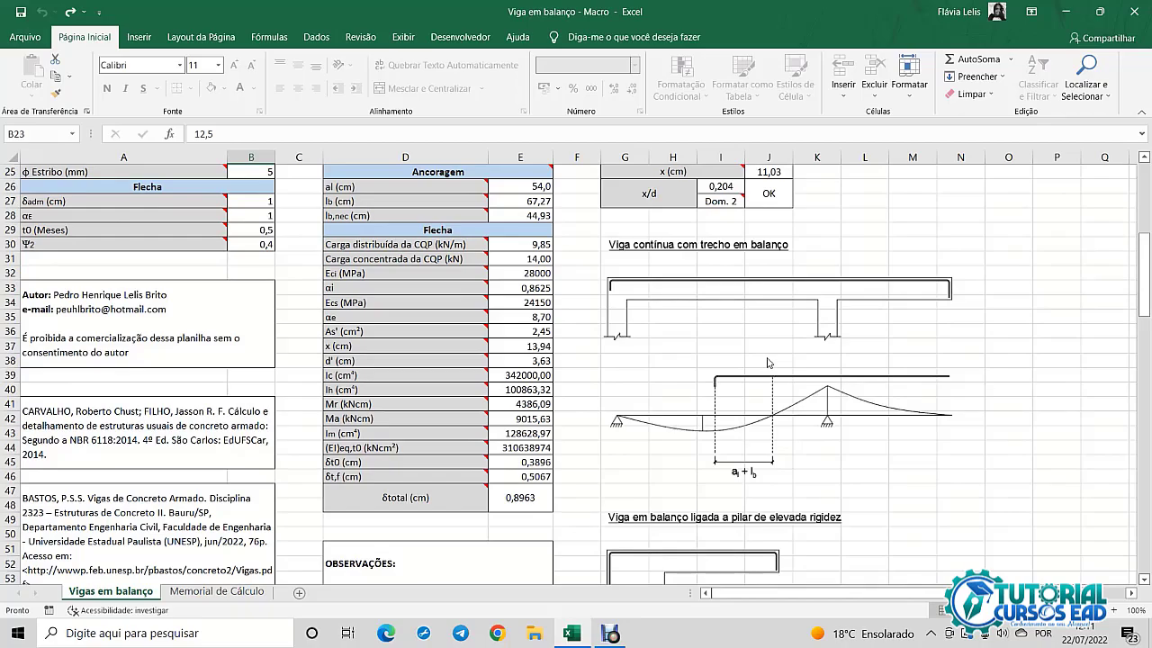
pyautogui.scroll(4, 767, 363)
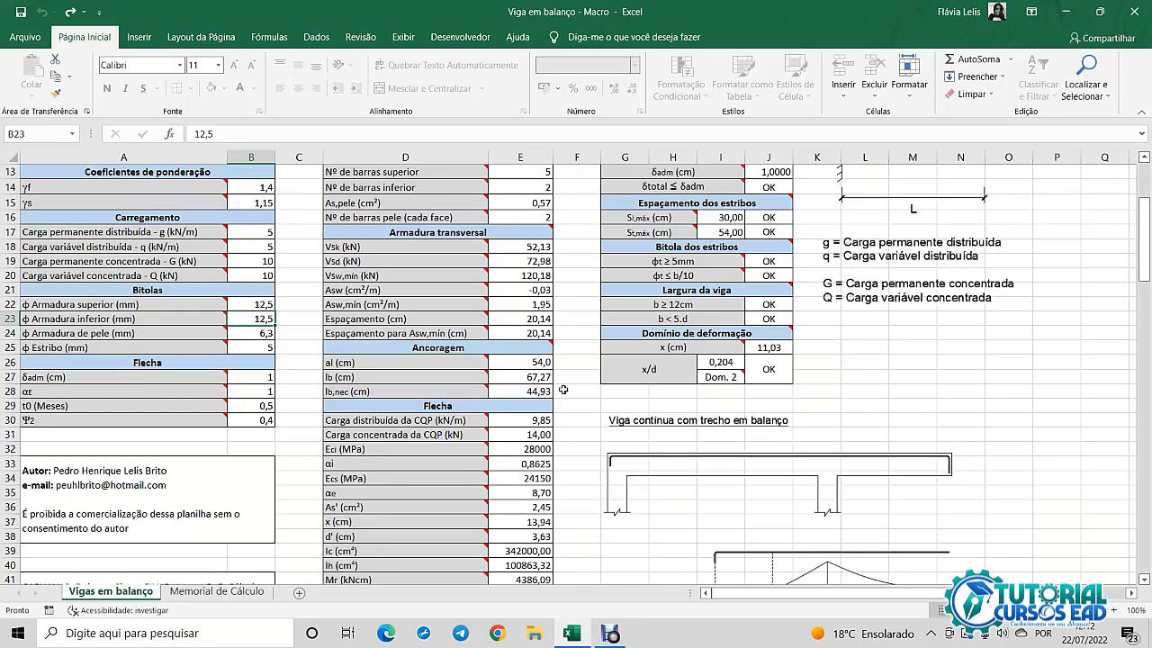
pyautogui.scroll(-2, 563, 388)
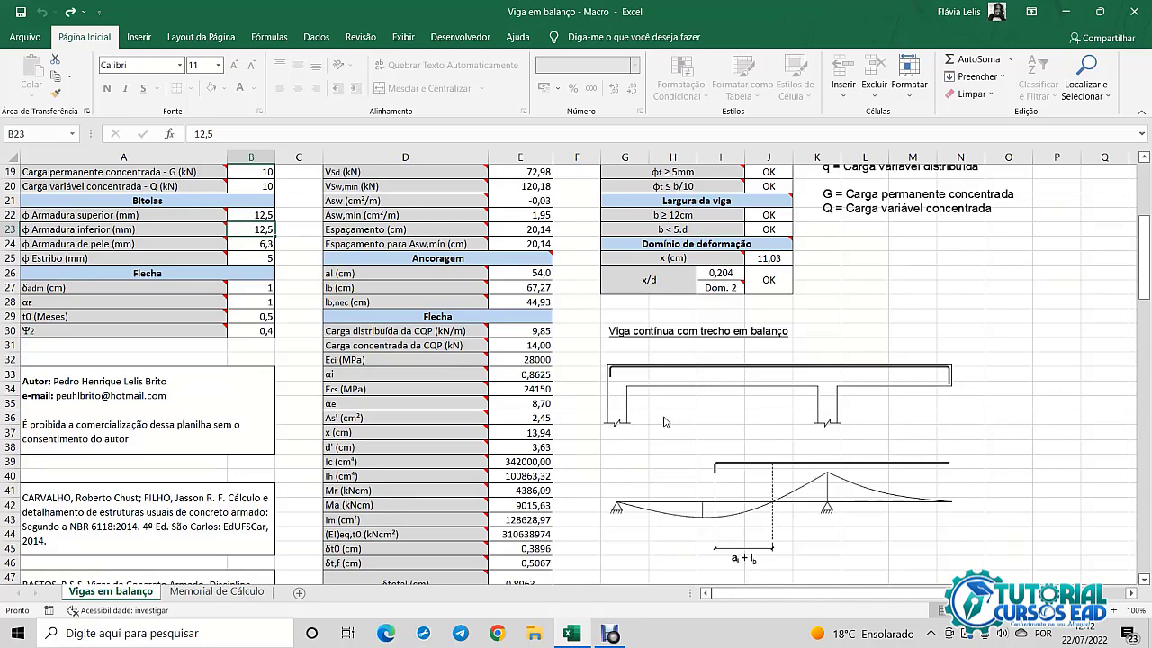
pyautogui.scroll(1, 608, 406)
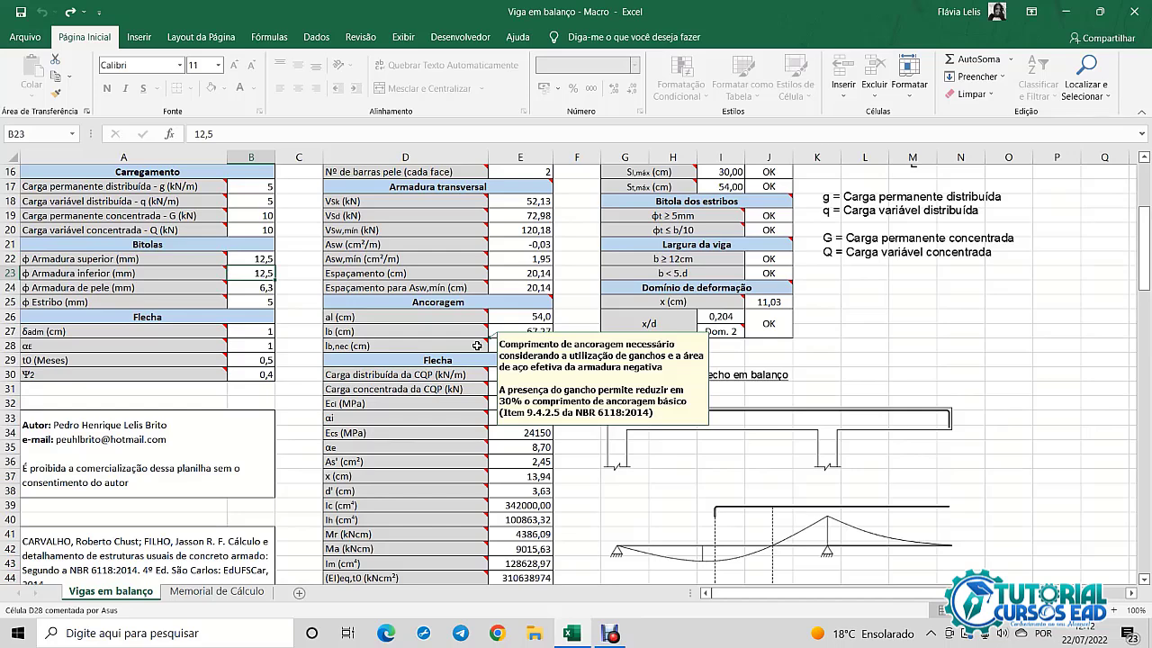
pyautogui.scroll(-1, 531, 355)
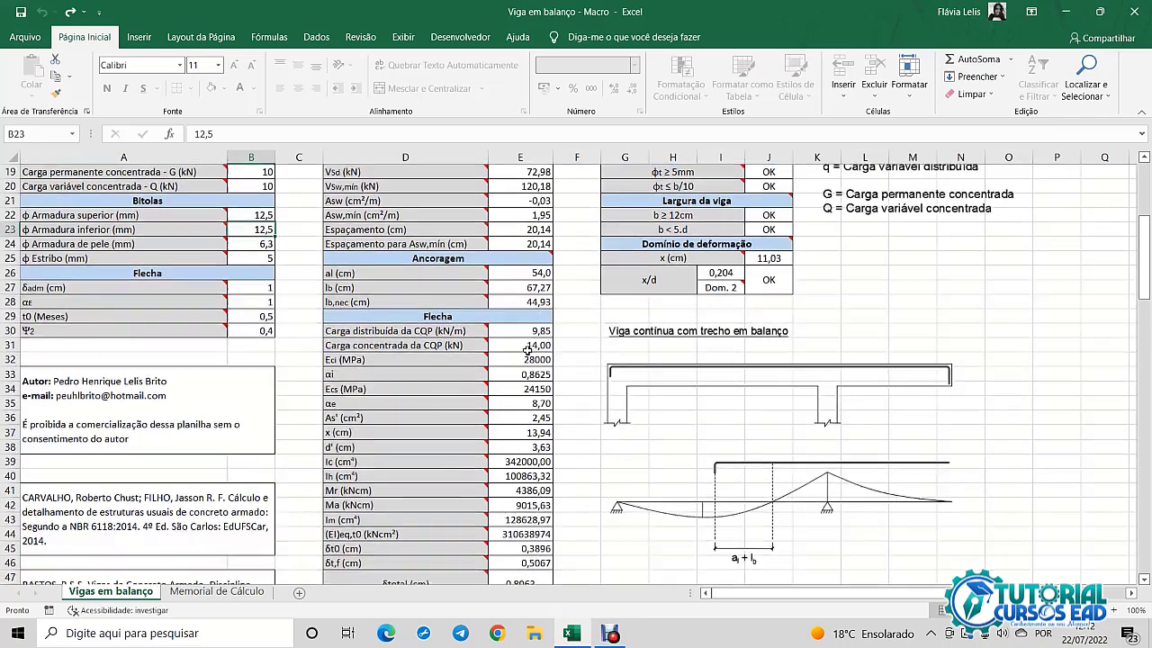
# Step: Examine the deflection results in the output data, from the quasi-permanent loads to the immediate, deferred and total deflections
pyautogui.scroll(-2, 493, 351)
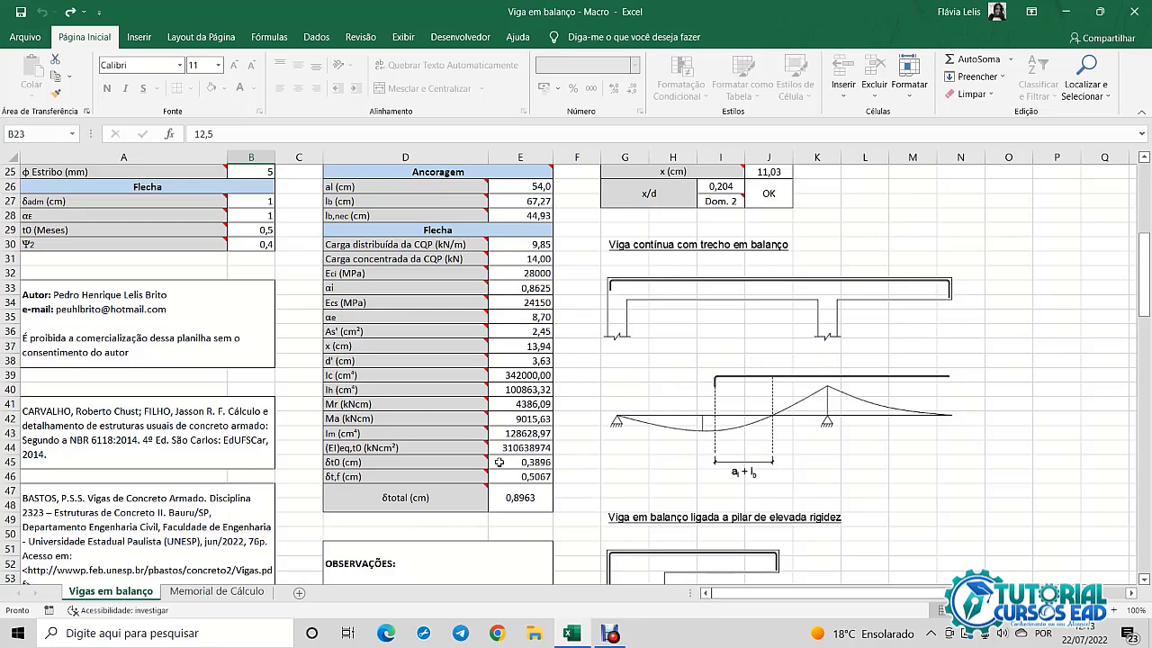
pyautogui.moveTo(478, 462)
pyautogui.scroll(1, 585, 387)
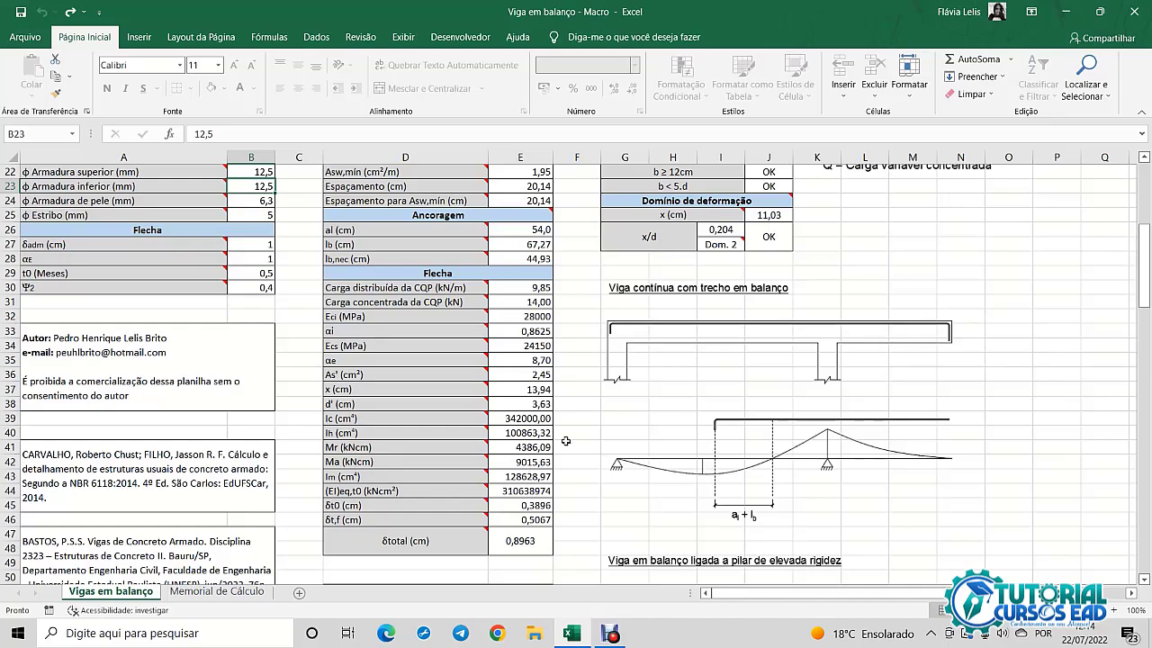
pyautogui.scroll(-3, 565, 441)
pyautogui.scroll(4, 565, 441)
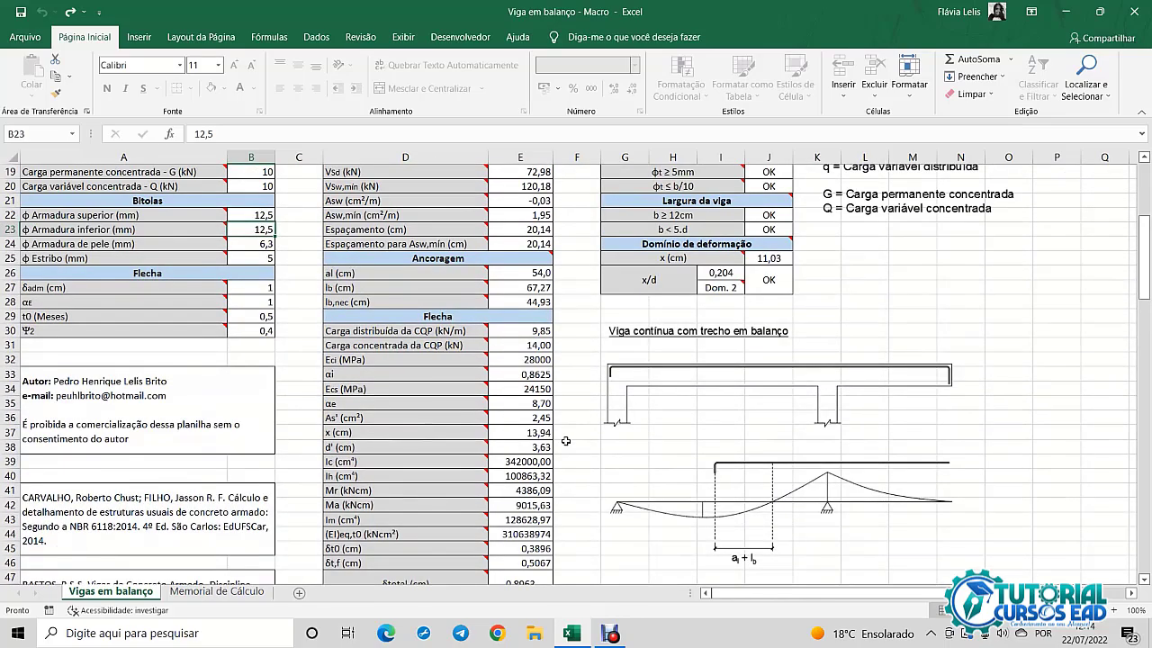
pyautogui.scroll(6, 565, 441)
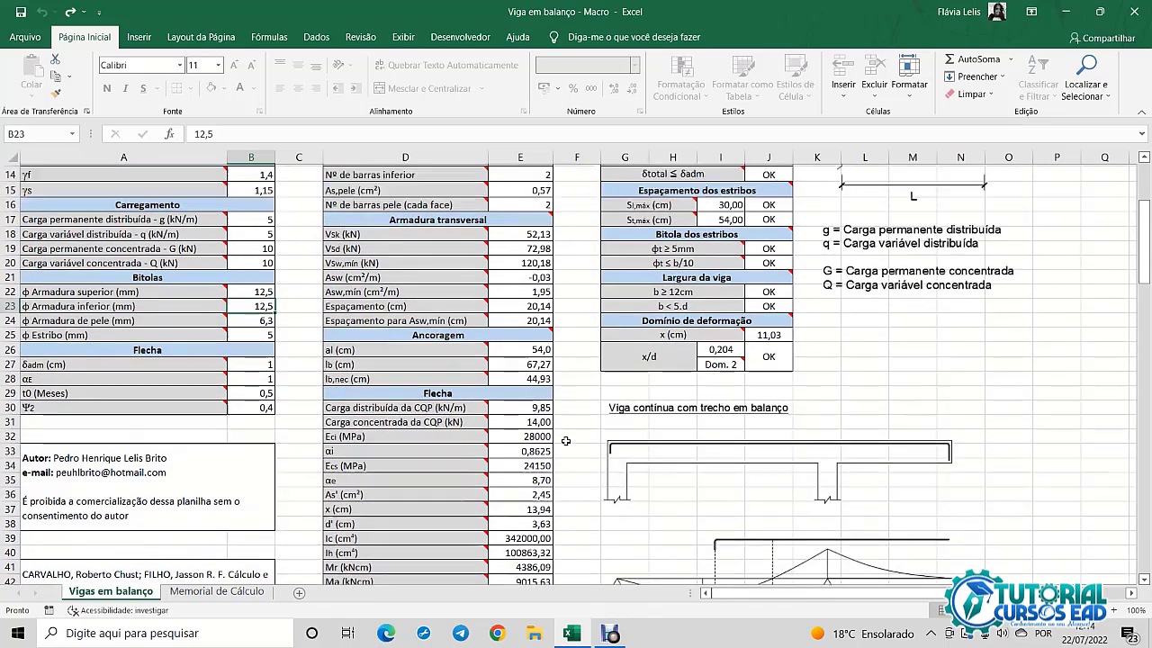
# Step: Examine the remaining deflection results and read the cell note on the distributed load of the quasi-permanent combination
pyautogui.scroll(-3, 565, 441)
pyautogui.scroll(-3, 565, 441)
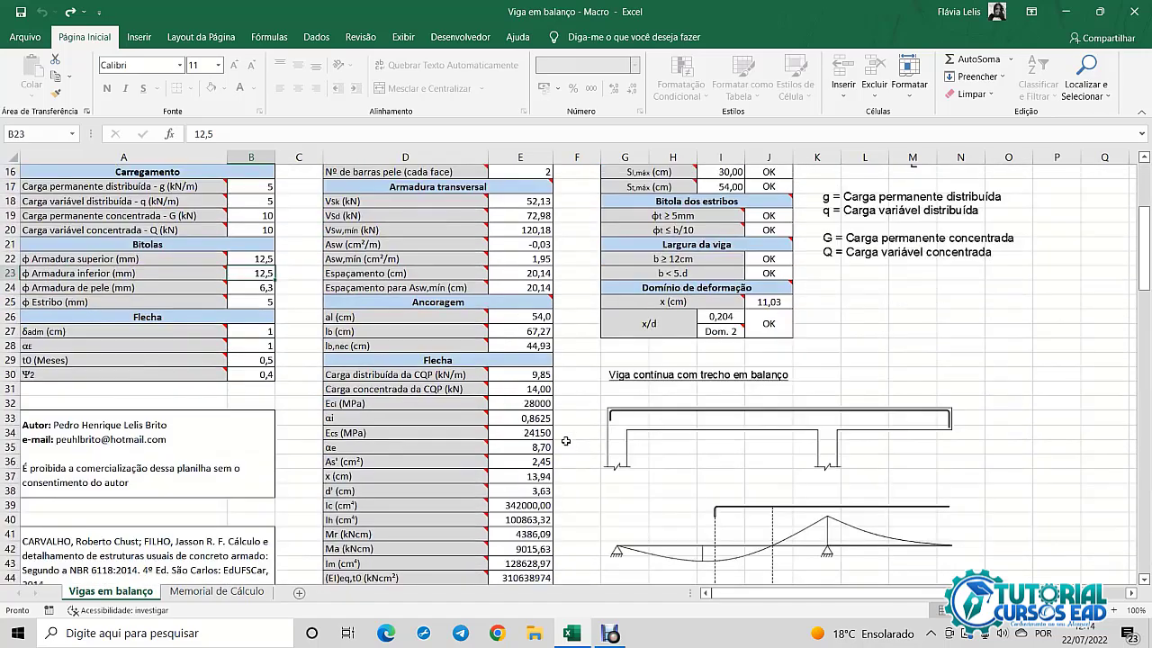
pyautogui.moveTo(472, 331)
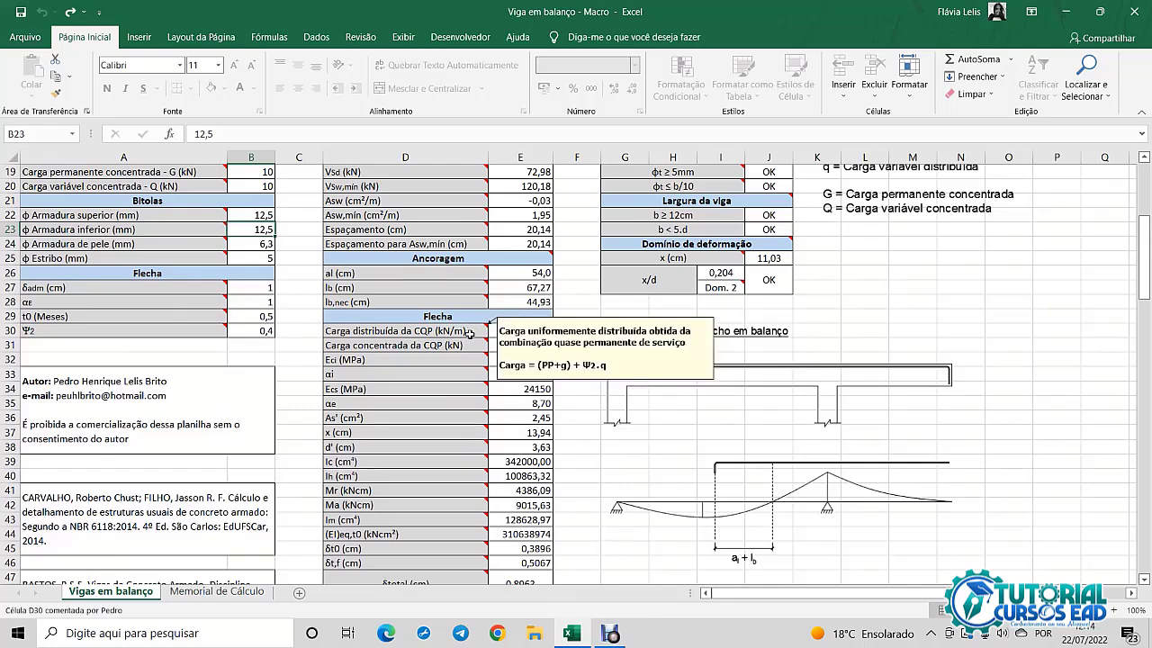
pyautogui.scroll(3, 468, 351)
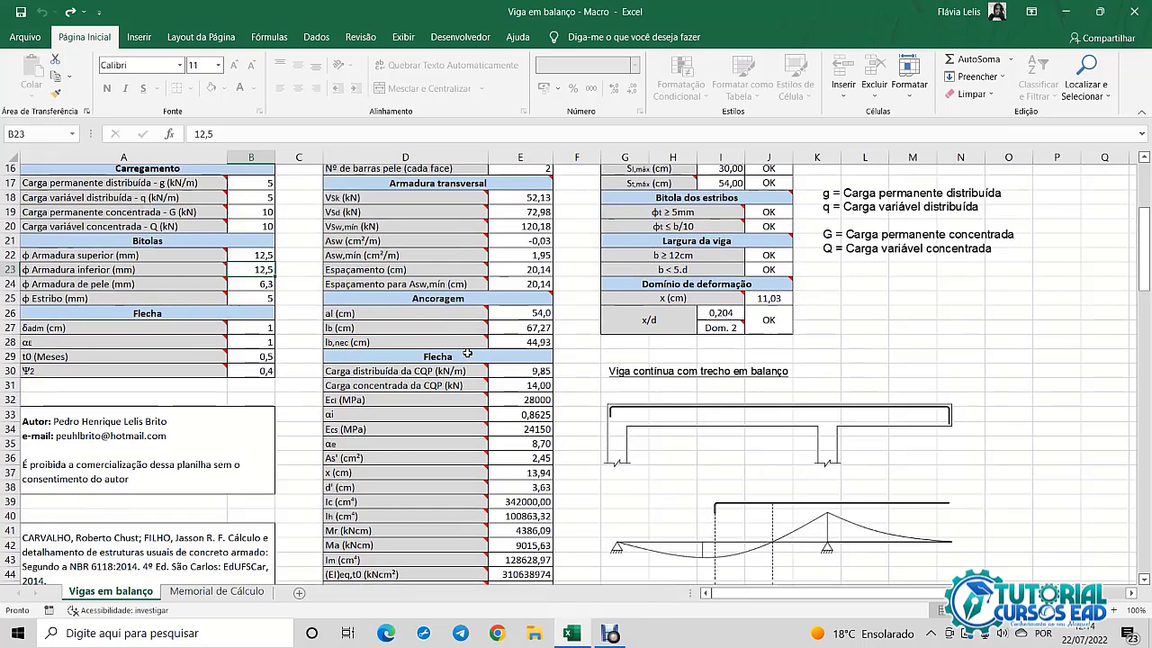
pyautogui.scroll(3, 583, 366)
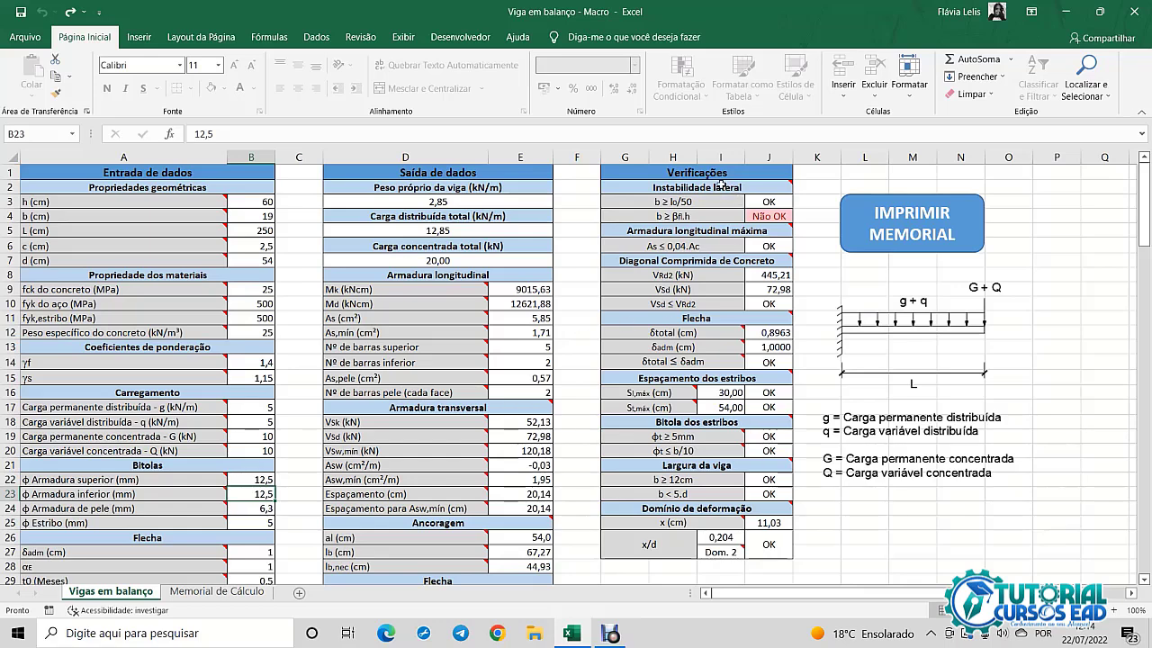
# Step: Examine the verifications for lateral instability, maximum longitudinal reinforcement, compressed concrete diagonal and deflection, reading their cell notes
pyautogui.moveTo(721, 184)
pyautogui.moveTo(711, 231)
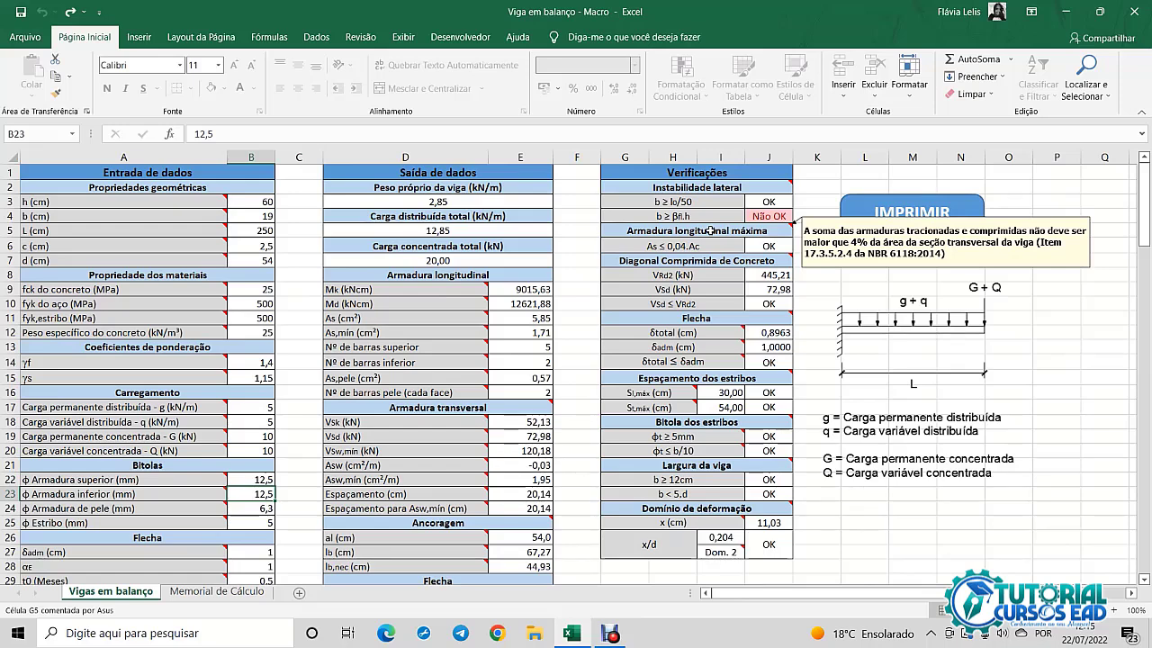
pyautogui.moveTo(713, 261)
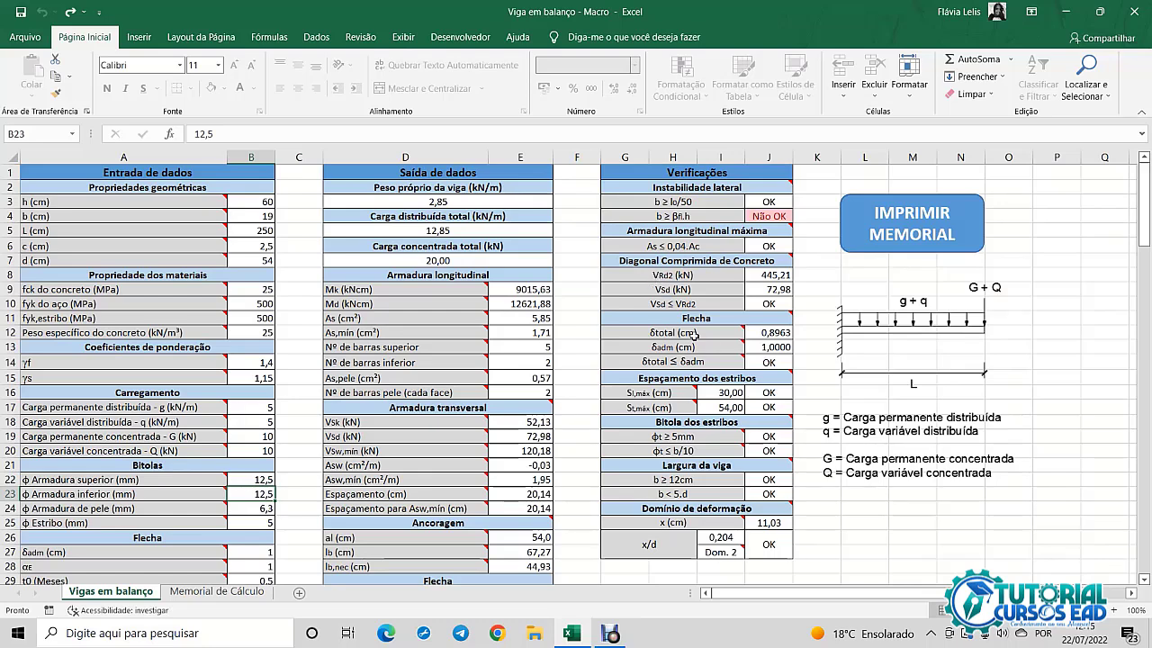
pyautogui.moveTo(708, 318)
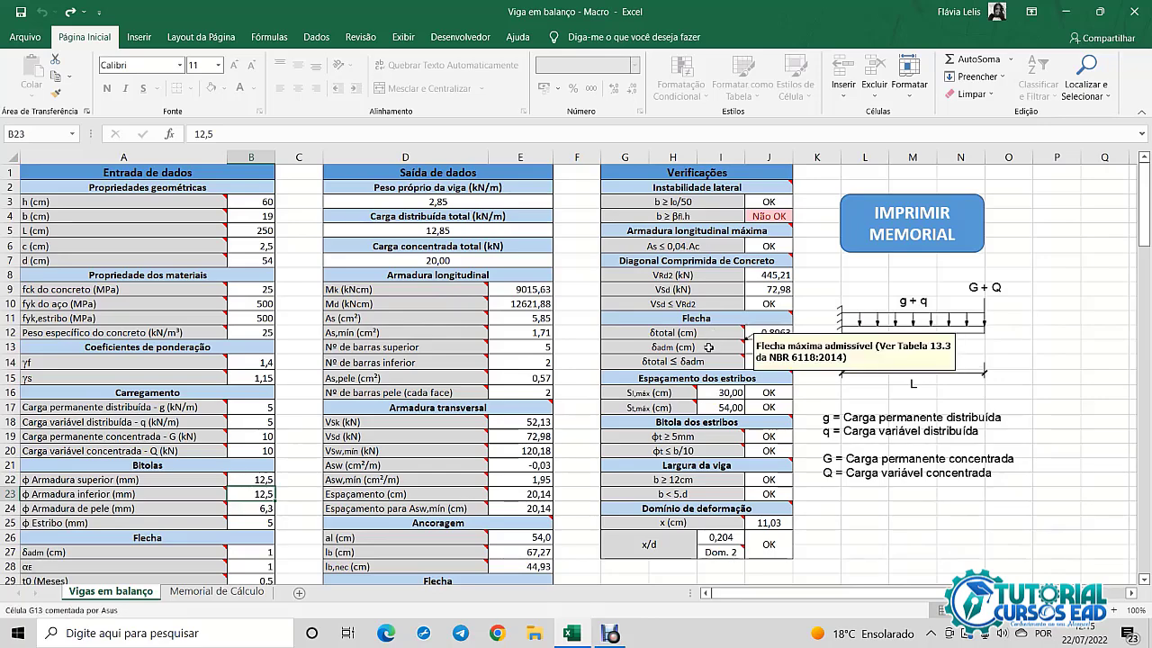
# Step: Examine the stirrup spacing, stirrup diameter and beam width verifications, reading the notes on maximum spacing and effective depth d
pyautogui.scroll(-2, 708, 348)
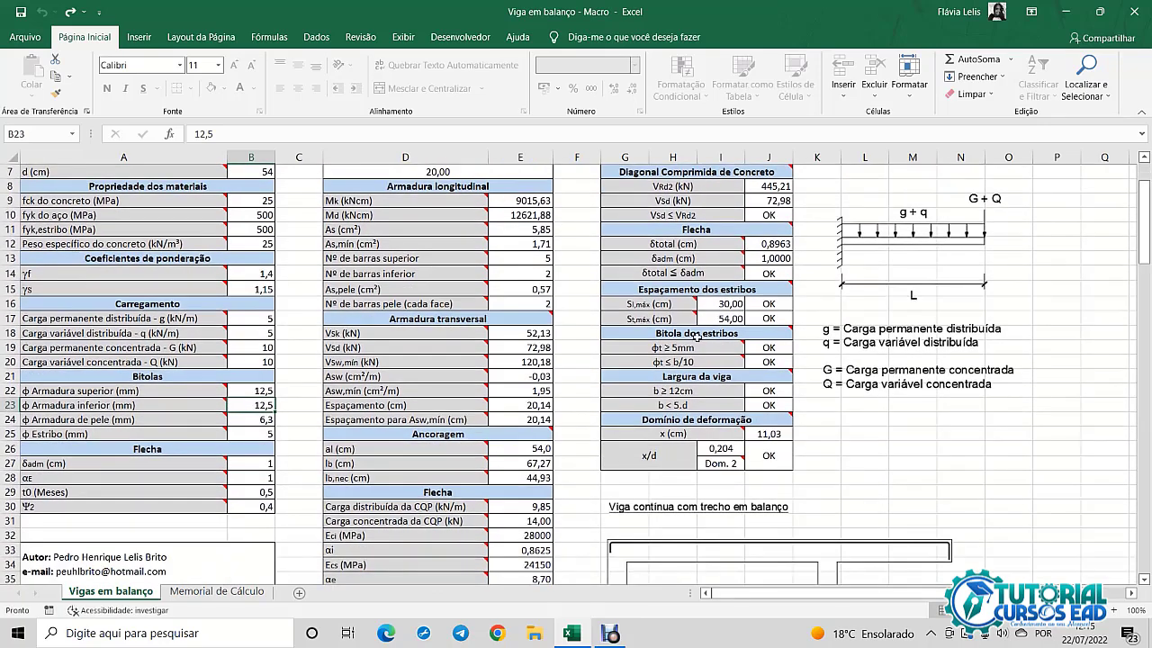
pyautogui.moveTo(687, 289)
pyautogui.scroll(-1, 719, 304)
pyautogui.moveTo(729, 289)
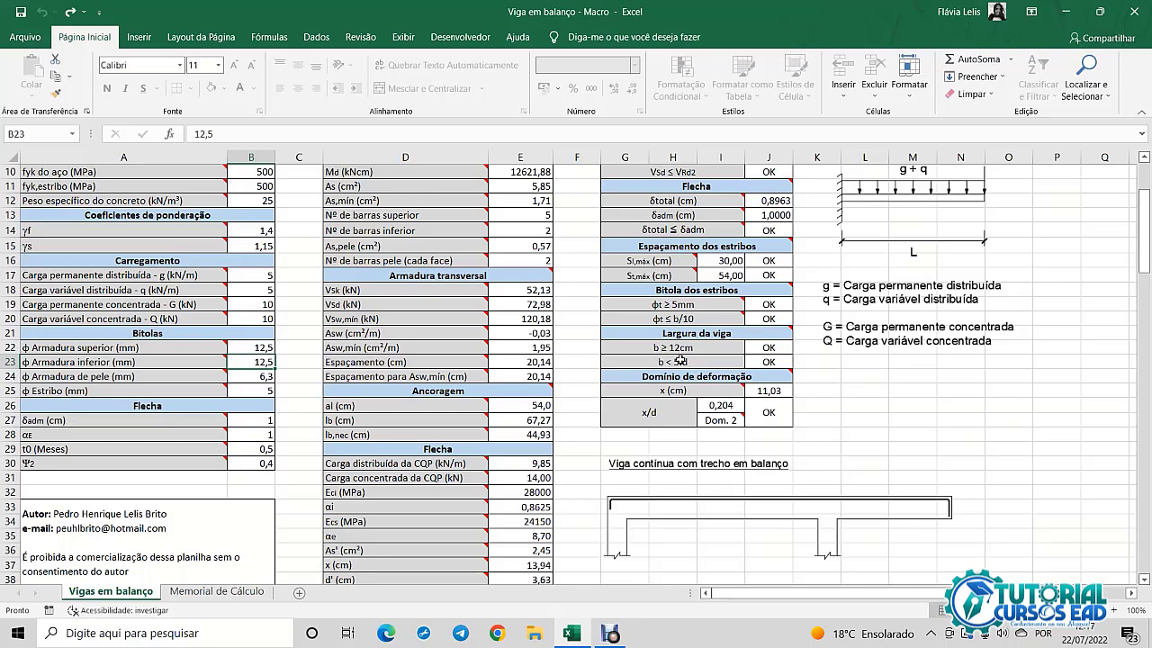
pyautogui.scroll(3, 677, 369)
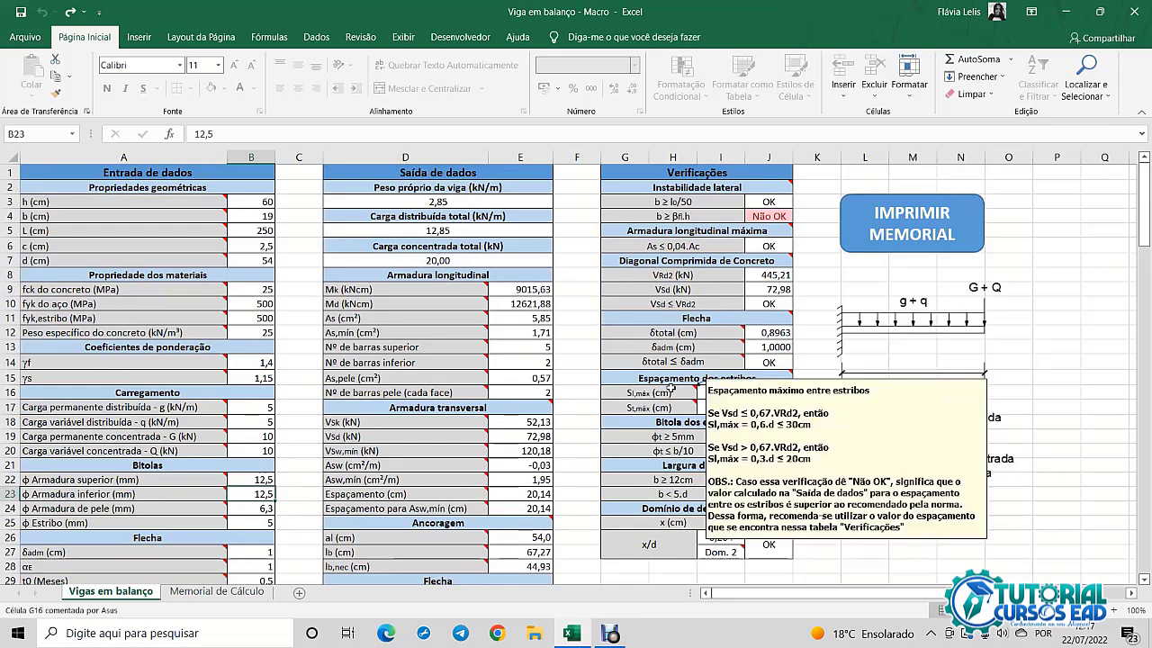
pyautogui.moveTo(185, 261)
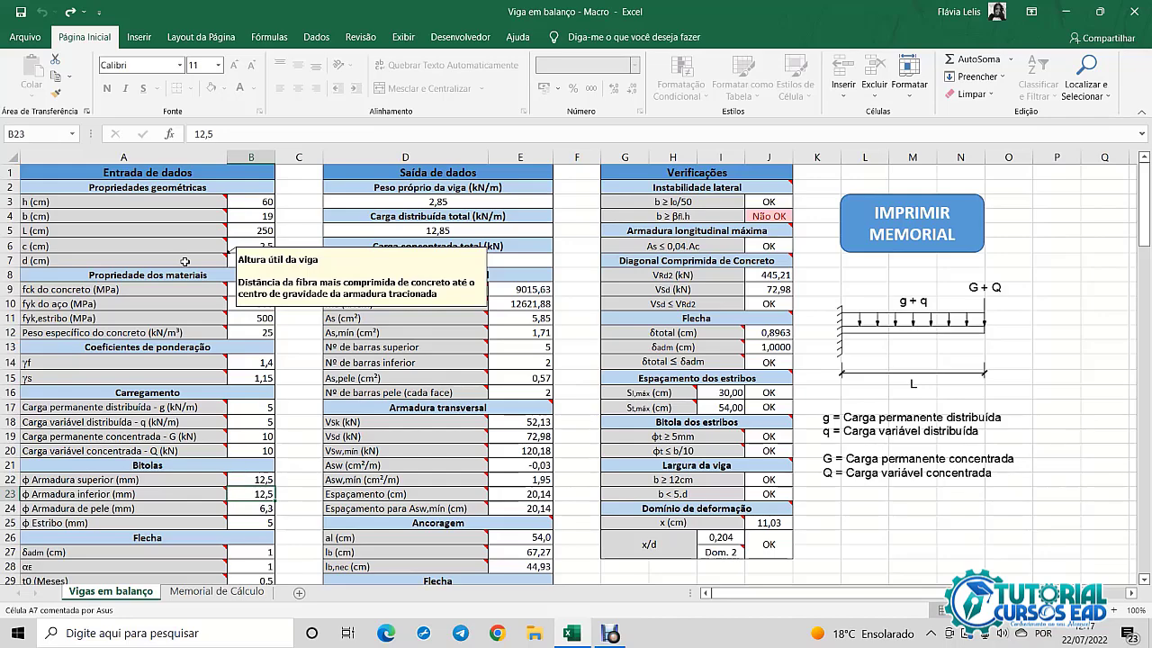
# Step: Examine the deformation domain verification, including the neutral axis depth x and the x/d ratio
pyautogui.scroll(-2, 734, 396)
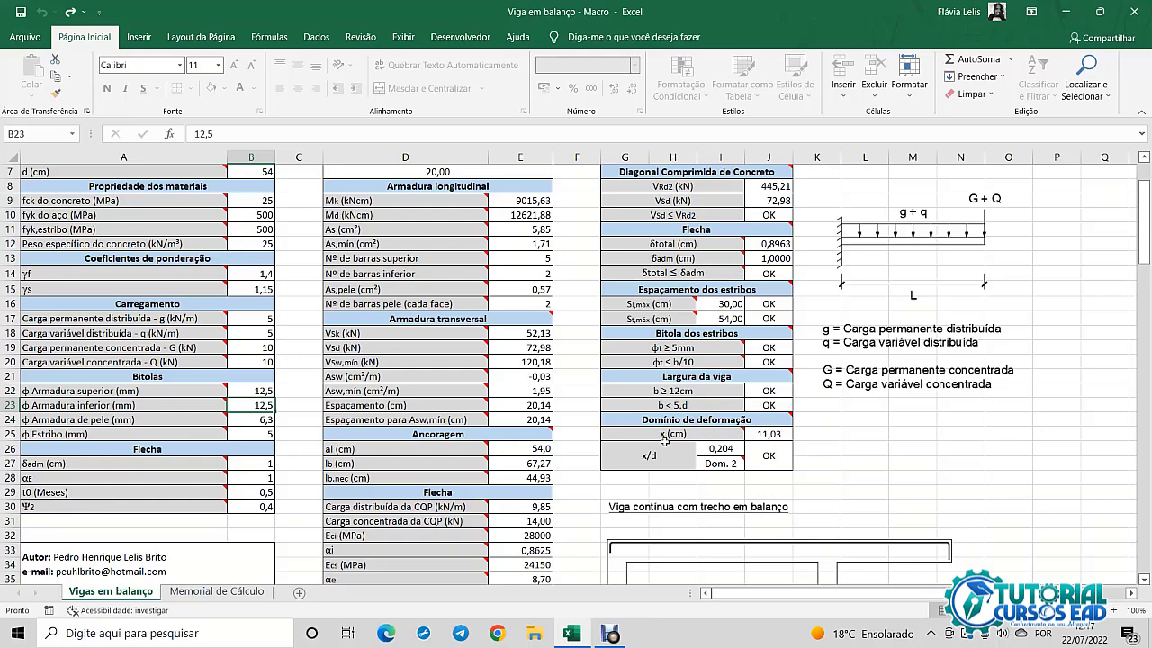
pyautogui.moveTo(723, 421)
pyautogui.scroll(-2, 822, 457)
pyautogui.scroll(-2, 822, 457)
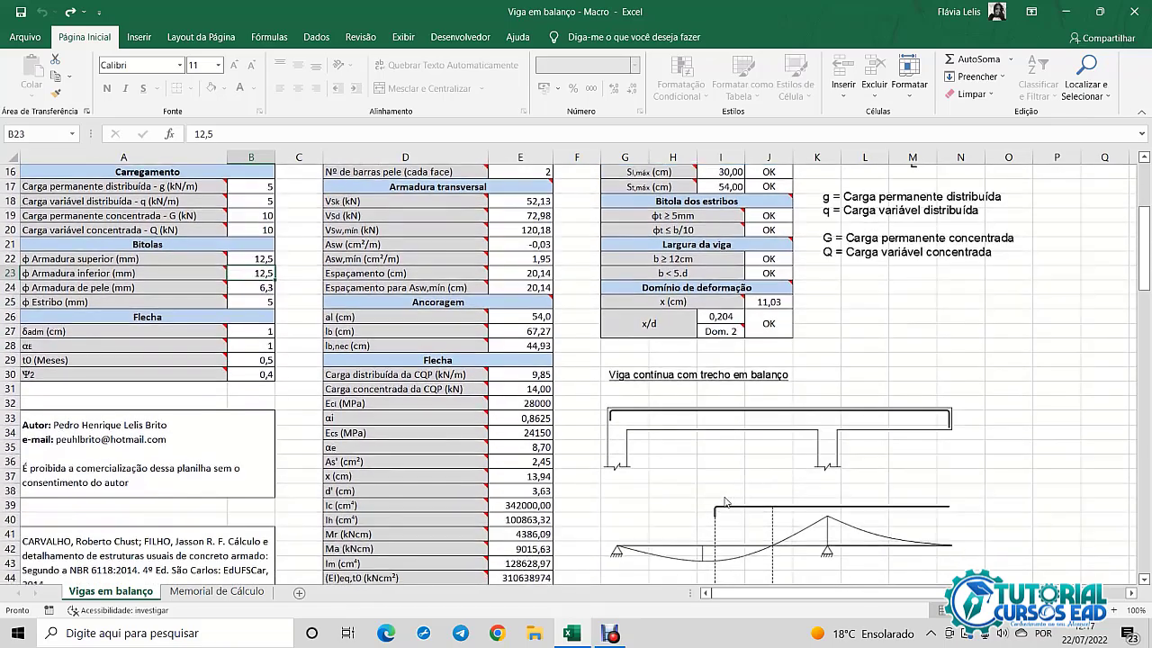
pyautogui.scroll(6, 725, 502)
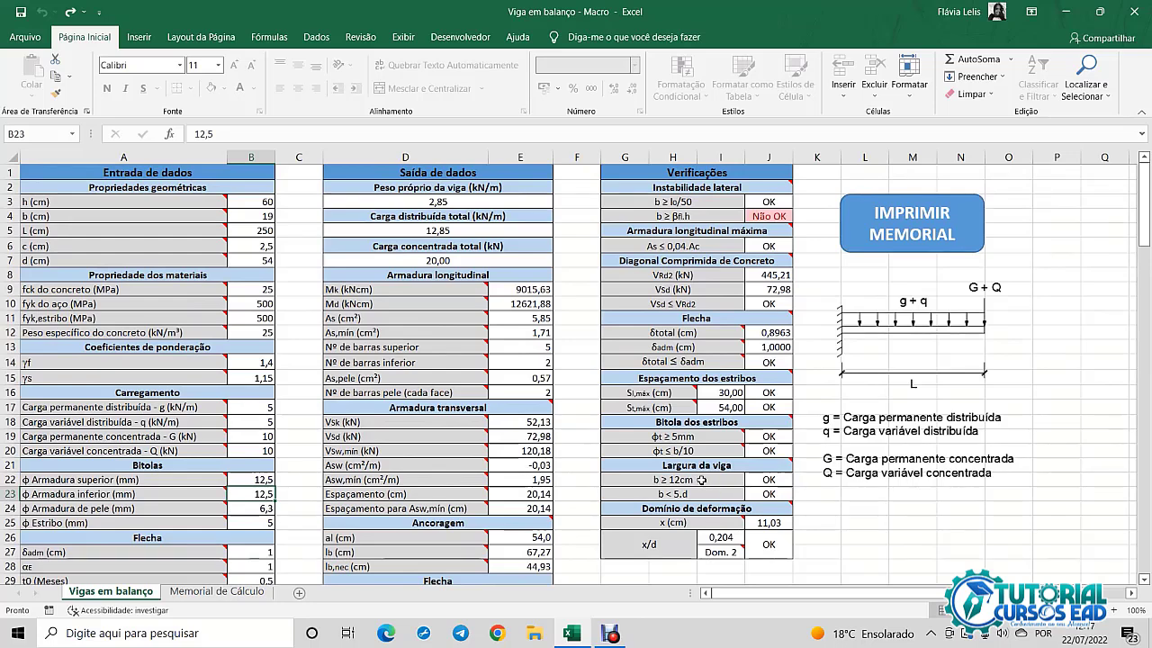
# Step: Examine the Memorial de Cálculo sheet with the beam diagram, loads and geometric properties
pyautogui.click(228, 595)
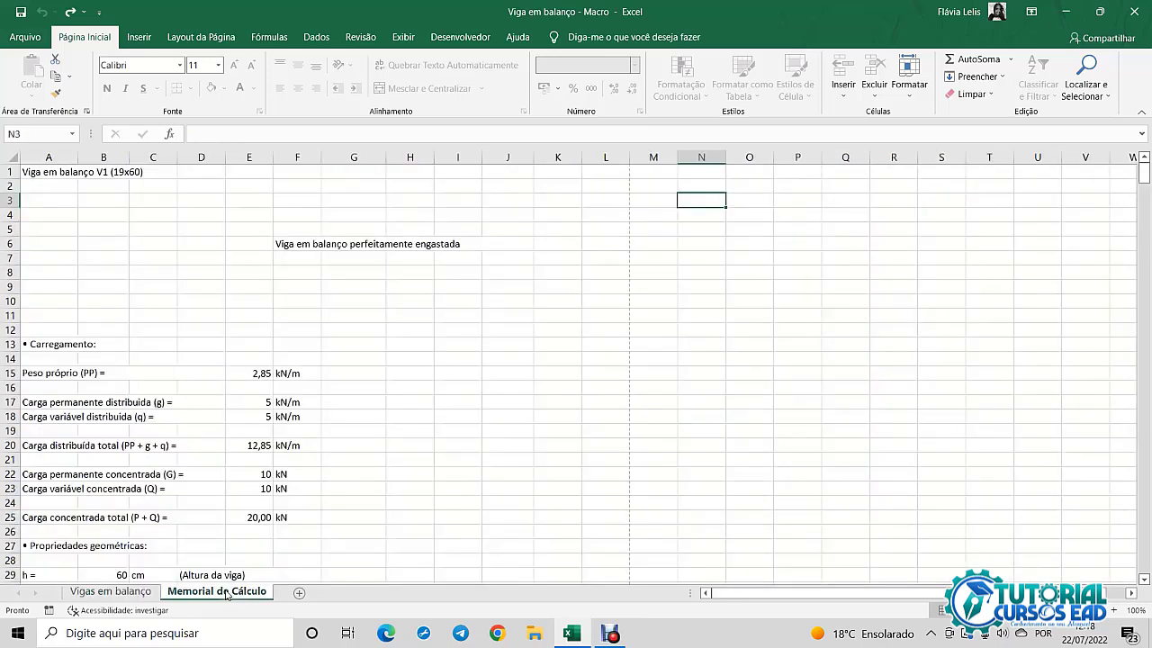
pyautogui.click(746, 285)
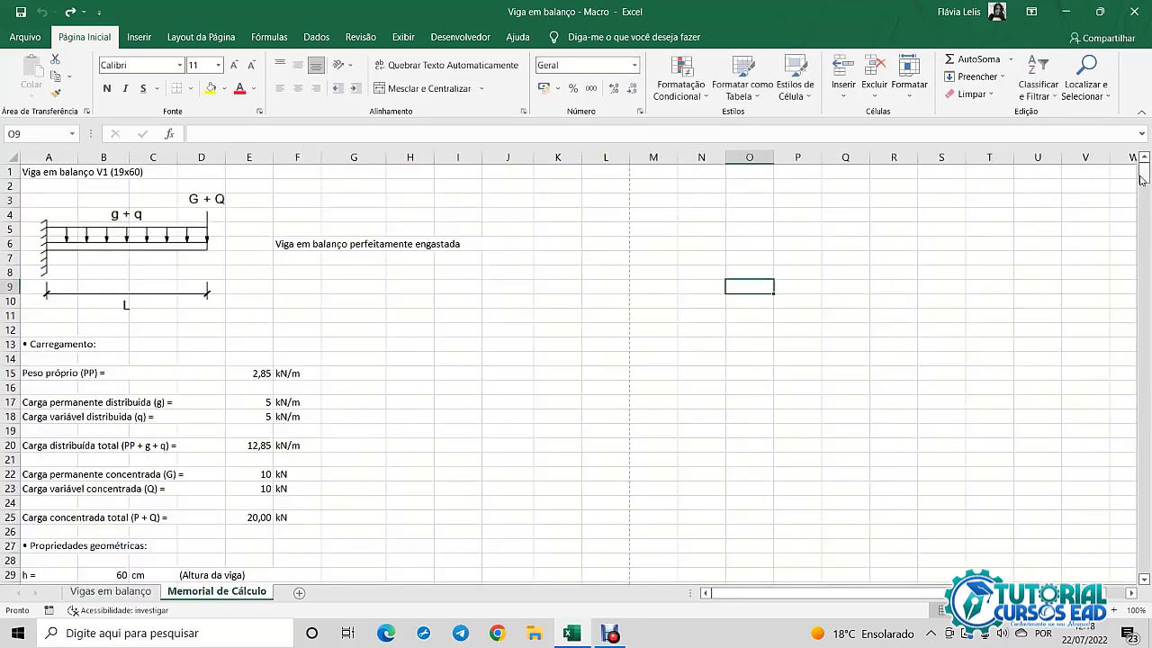
pyautogui.moveTo(1140, 180)
pyautogui.mouseDown()
pyautogui.moveTo(1149, 431)
pyautogui.moveTo(1042, 405)
pyautogui.moveTo(1144, 429)
pyautogui.moveTo(1144, 566)
pyautogui.moveTo(1124, 550)
pyautogui.moveTo(1148, 559)
pyautogui.moveTo(1126, 235)
pyautogui.moveTo(1143, 177)
pyautogui.mouseUp()
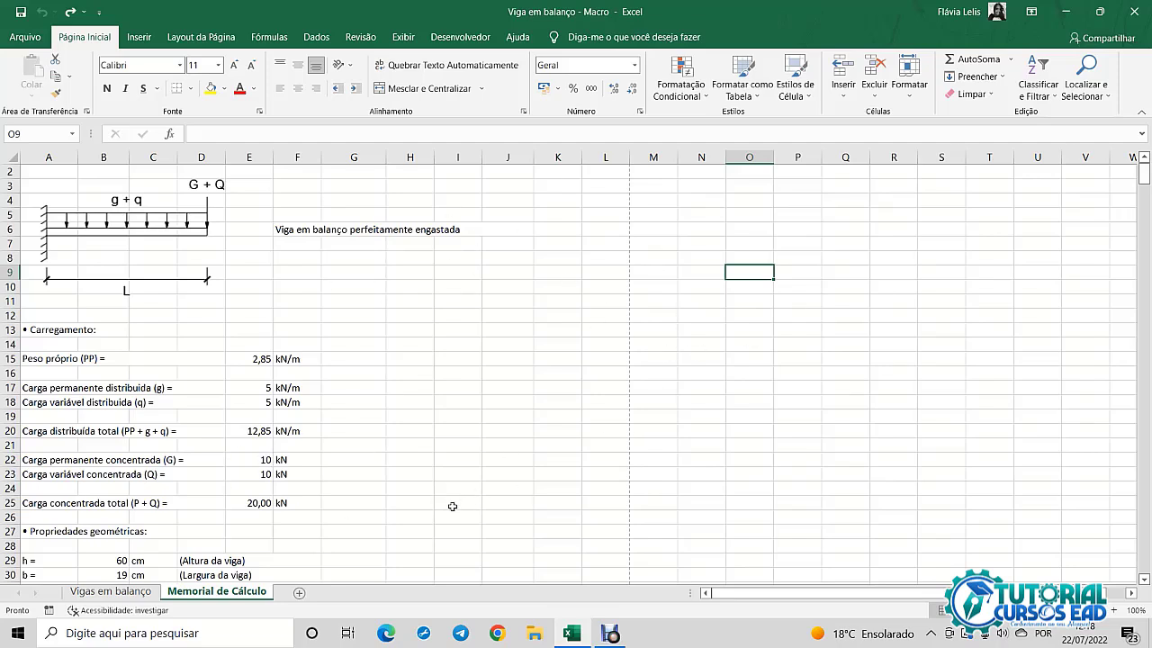
# Step: Generate the calculation report as a PDF from the Vigas em balanço sheet and look through its pages
pyautogui.click(134, 597)
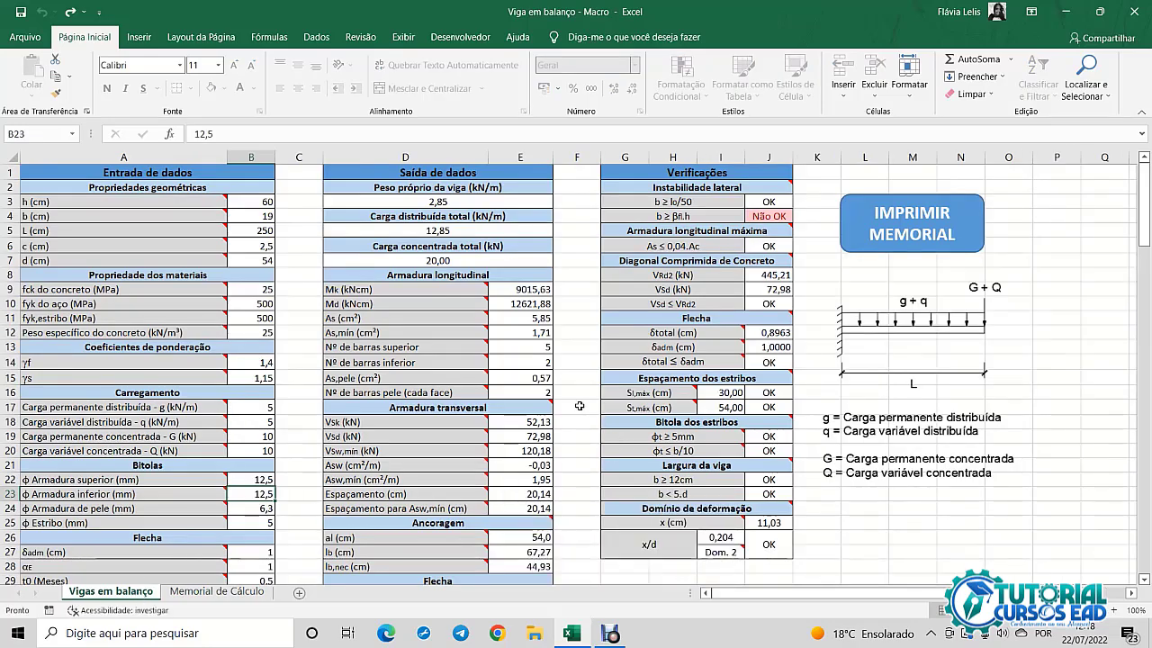
pyautogui.click(916, 231)
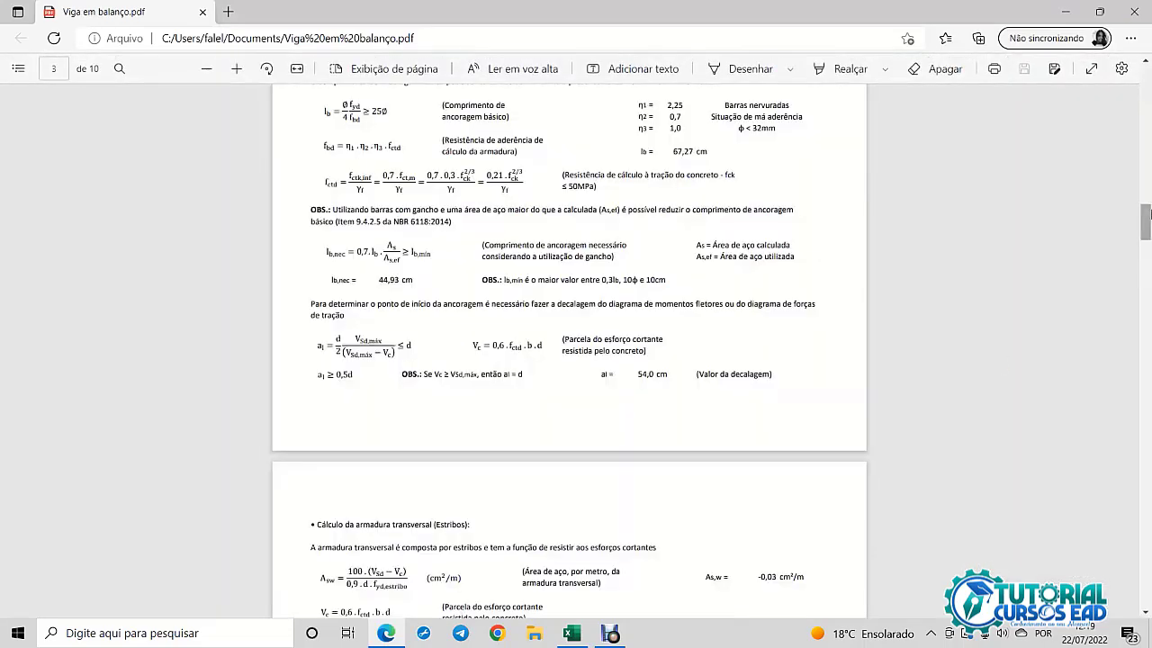
pyautogui.moveTo(1147, 227); pyautogui.dragTo(1143, 81)
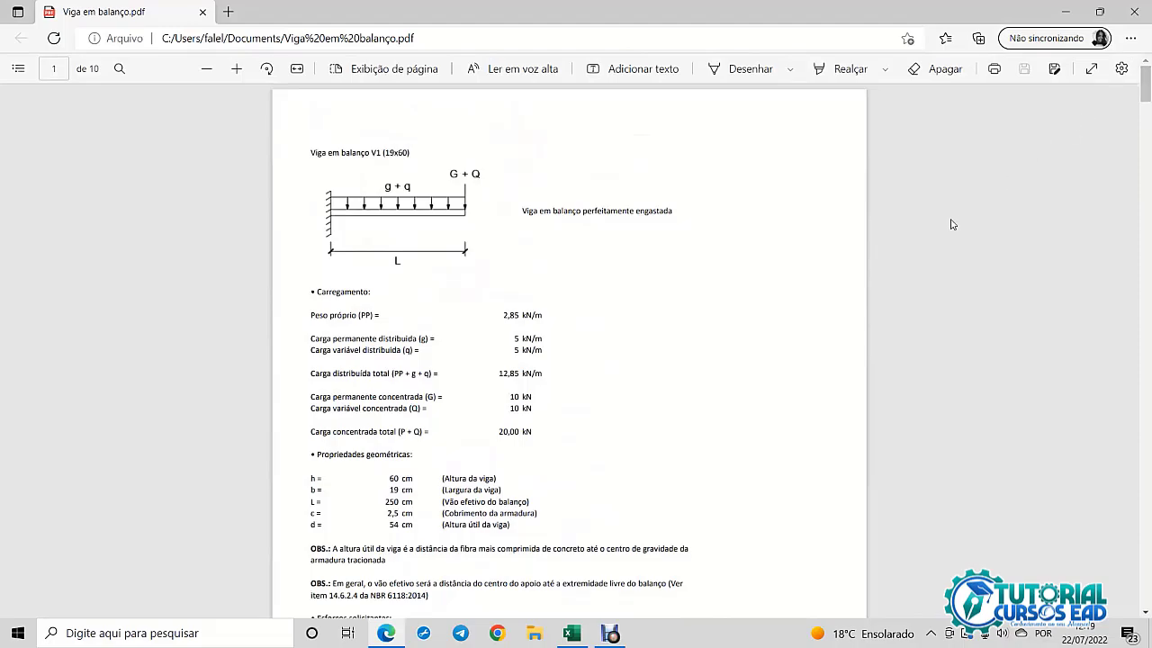
pyautogui.moveTo(1145, 88); pyautogui.dragTo(1147, 63)
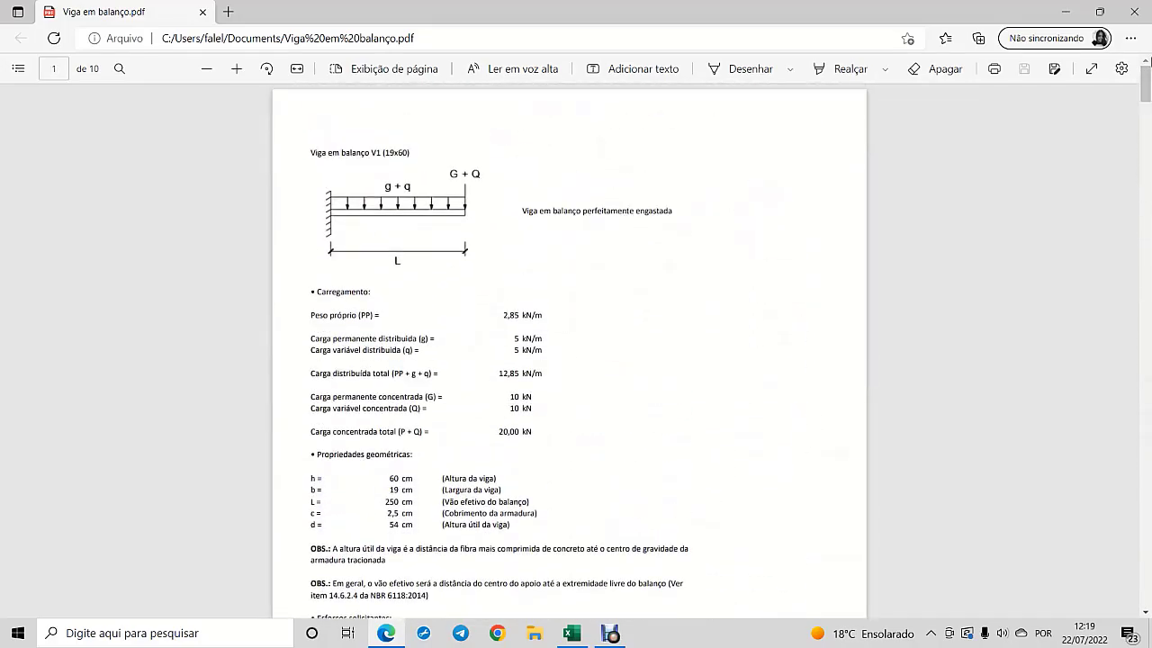
# Step: Save a copy of the report PDF to the desktop (Área de Trabalho) under the name "Viga V1 - Balanço"
pyautogui.click(1055, 69)
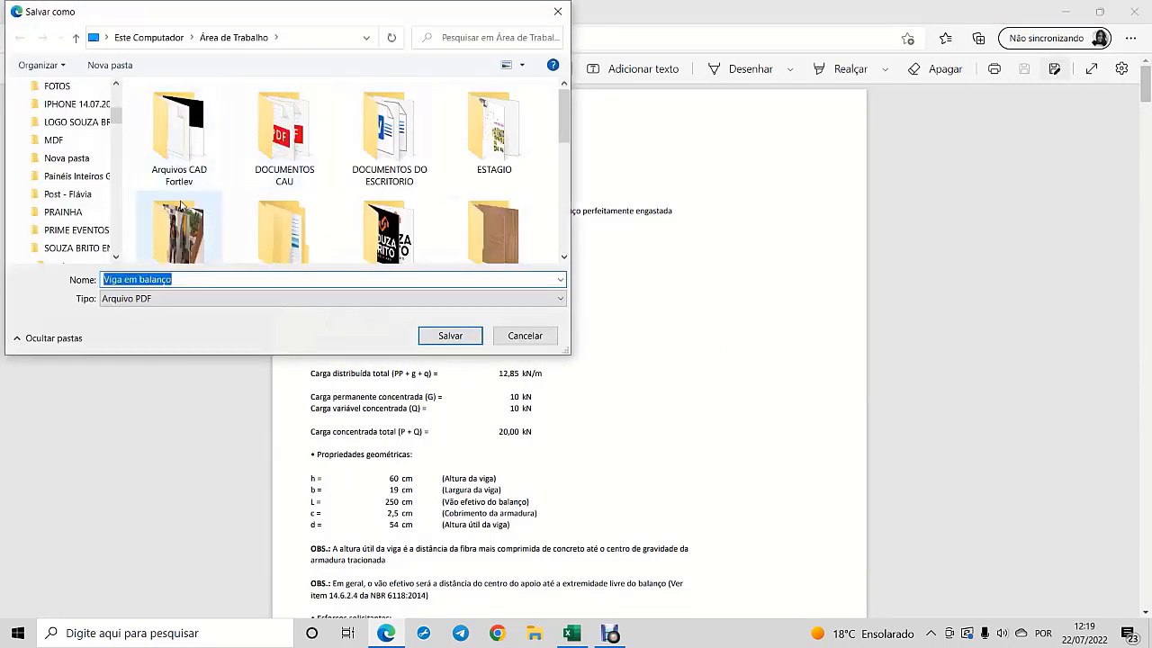
pyautogui.moveTo(563, 117); pyautogui.dragTo(553, 258)
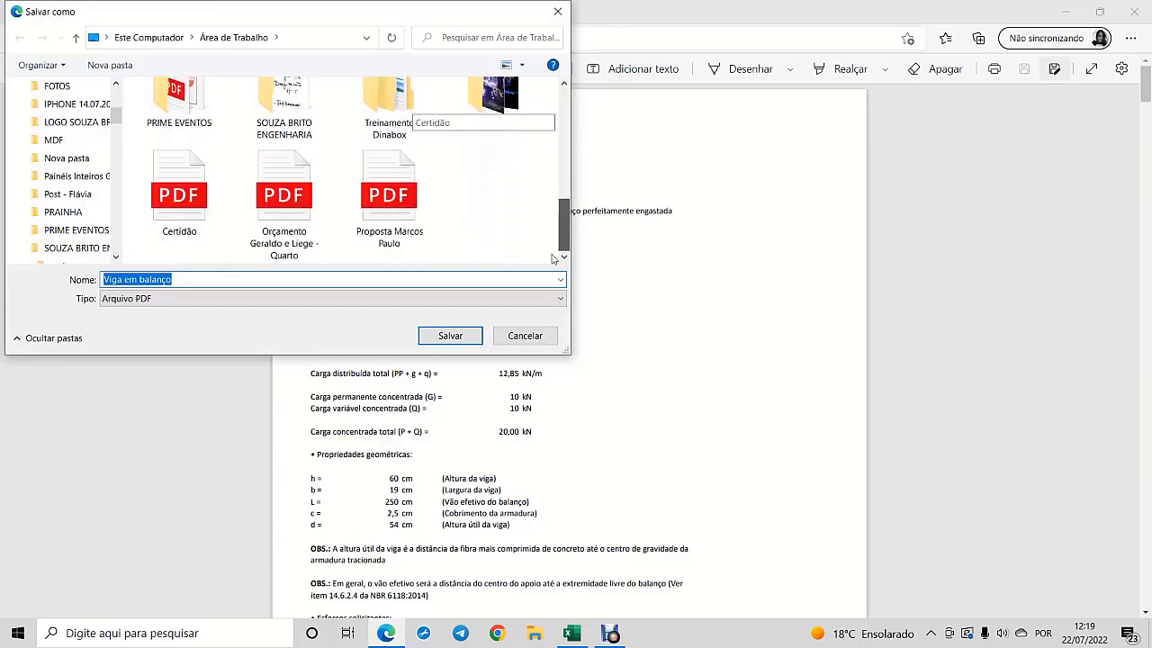
pyautogui.scroll(5, 360, 180)
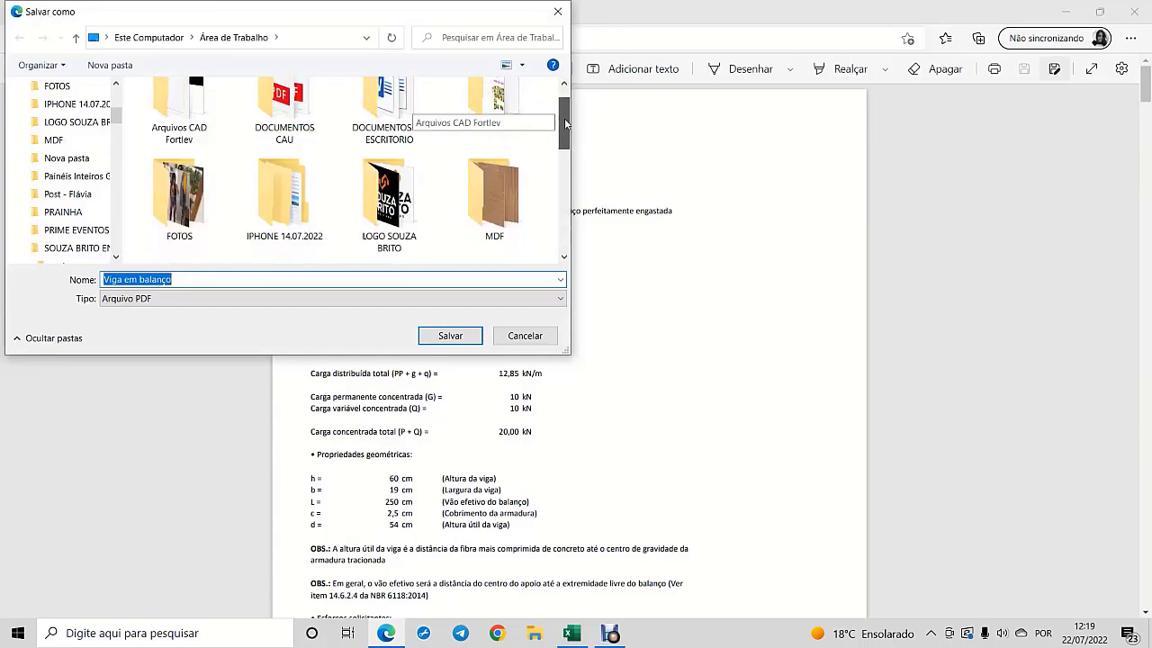
pyautogui.moveTo(117, 123); pyautogui.dragTo(117, 97)
pyautogui.click(94, 116)
pyautogui.click(155, 282)
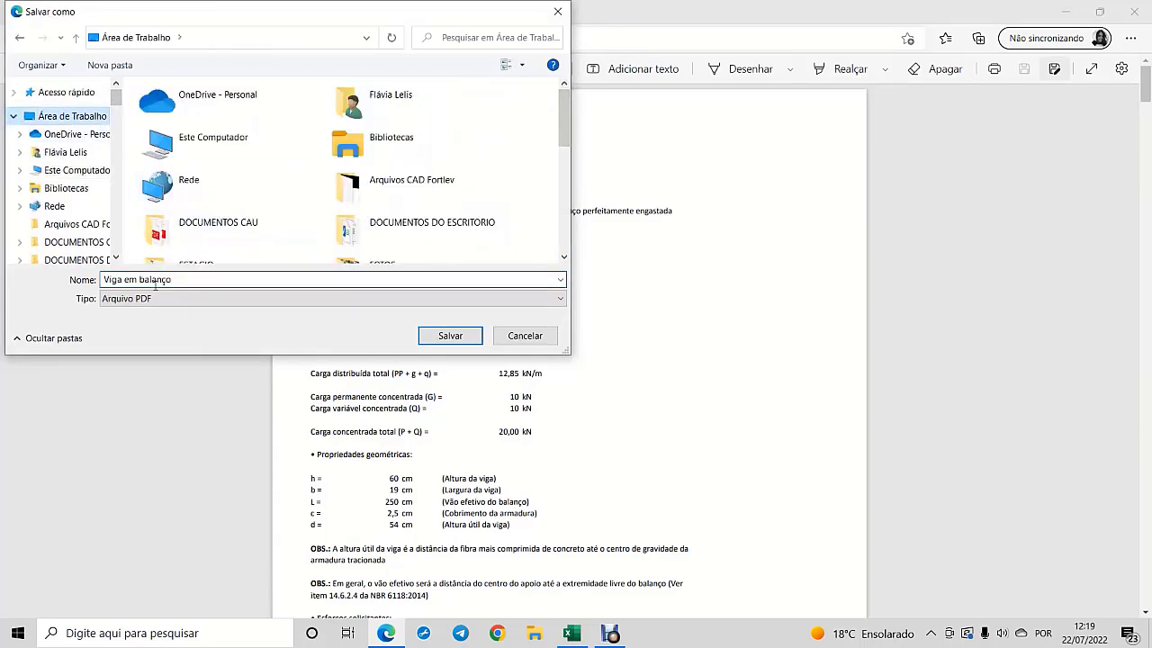
pyautogui.hotkey('ctrl', 'a')
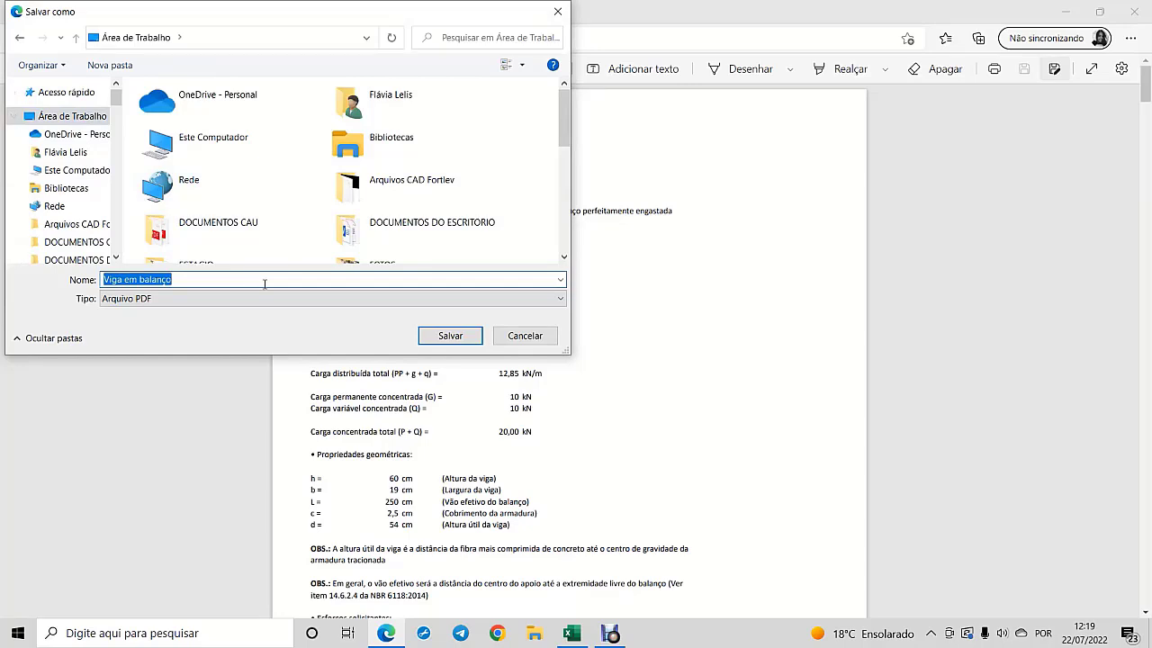
pyautogui.write('Viga ')
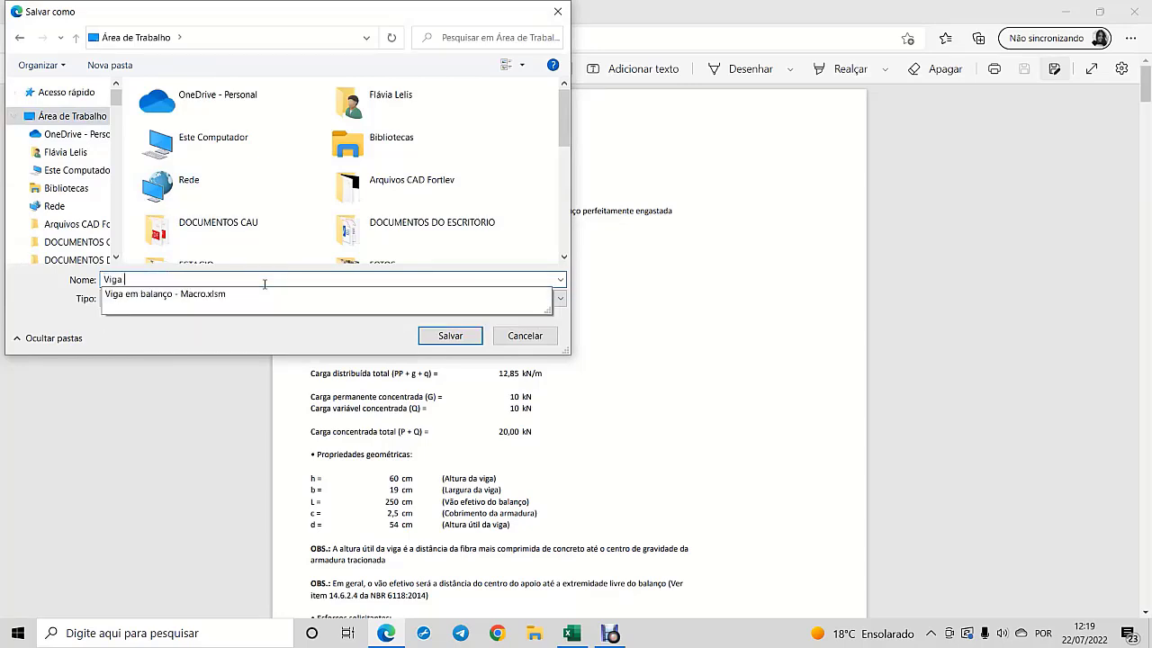
pyautogui.write('V1 - Balanço')
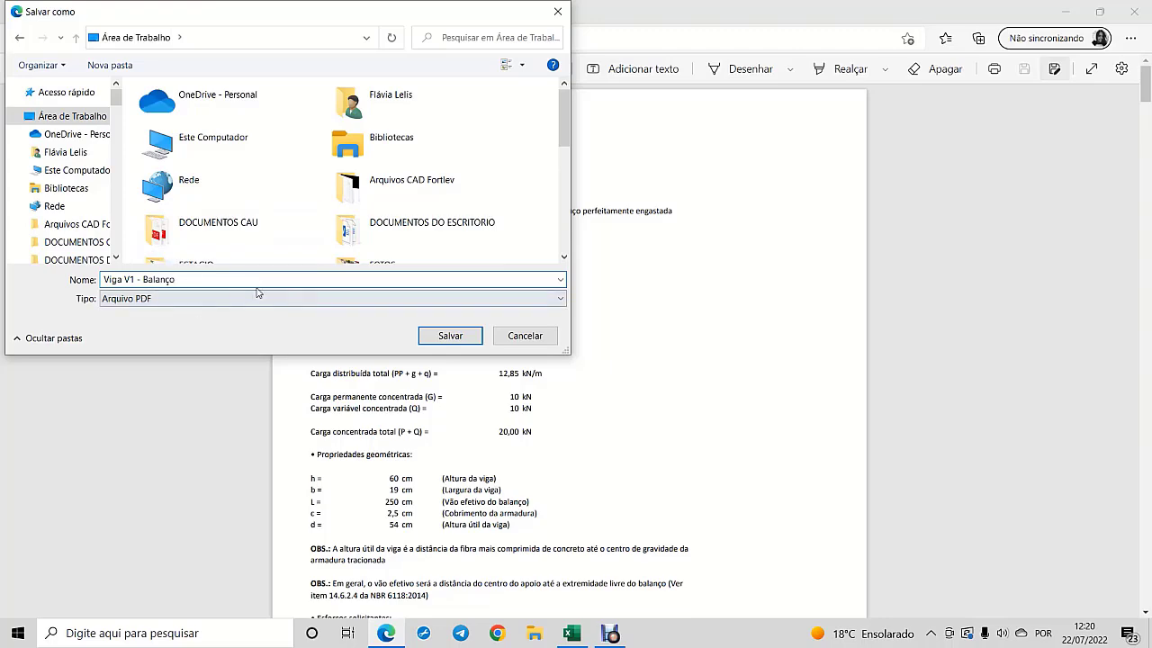
pyautogui.click(469, 344)
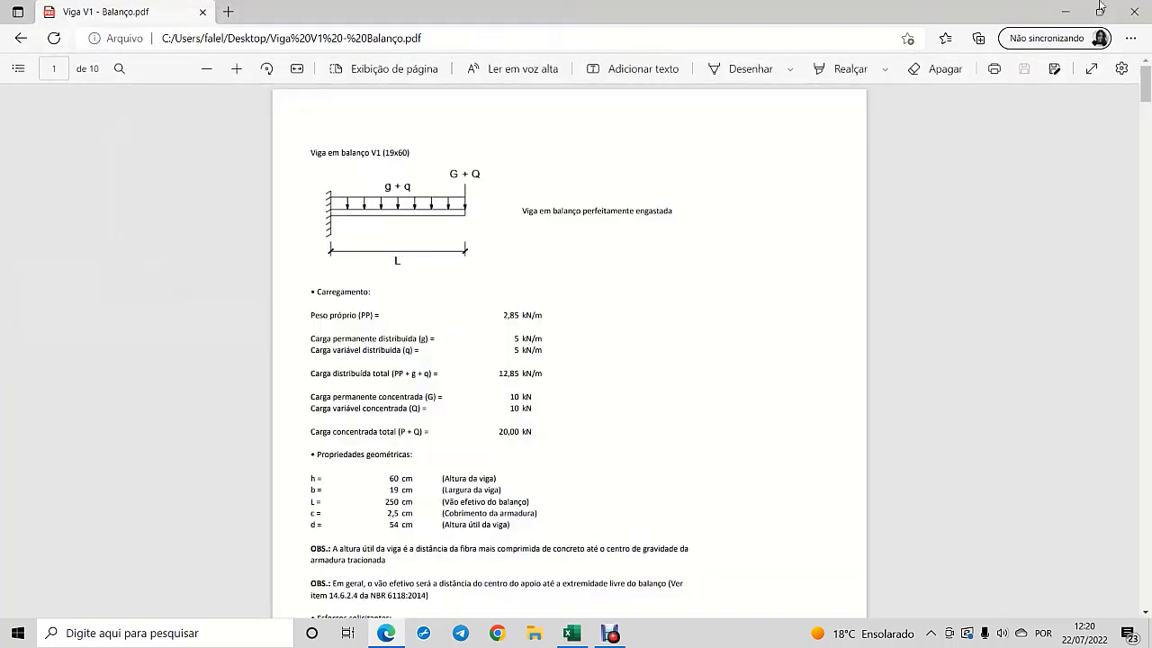
# Step: Close the PDF, minimize the workbook and move the Viga V1 - Balanço file to an empty area of the desktop
pyautogui.click(1133, 11)
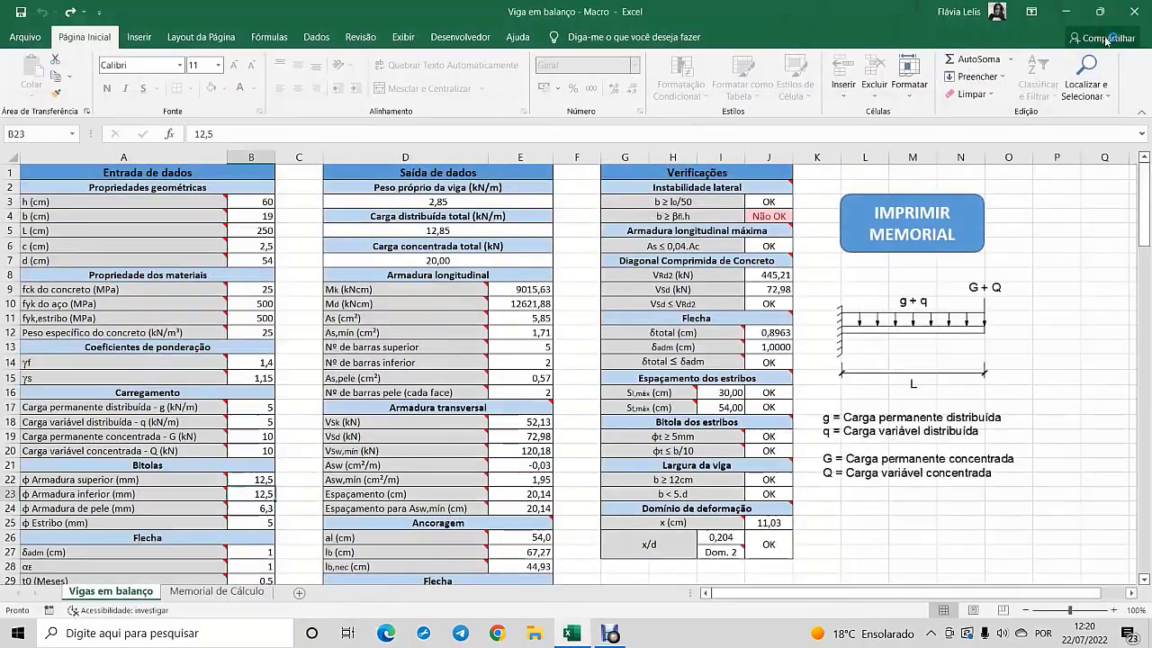
pyautogui.click(1067, 9)
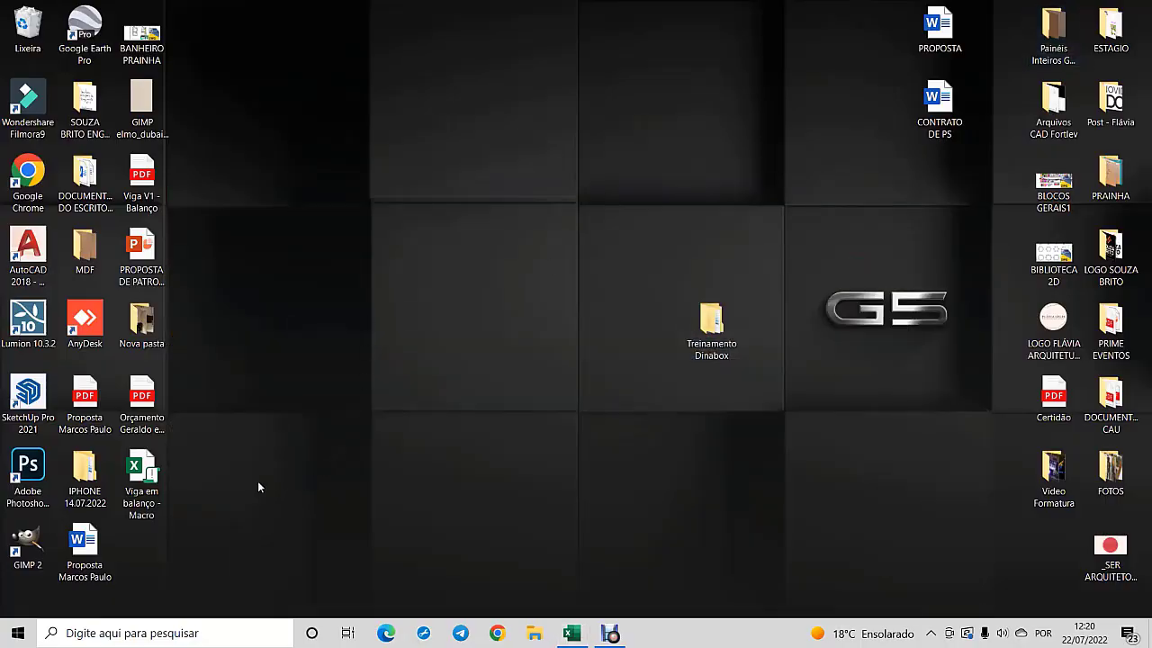
pyautogui.moveTo(141, 179); pyautogui.dragTo(485, 259)
# Step: Open the Viga V1 - Balanço PDF from the desktop to look through its pages, and return to the Excel workbook
pyautogui.doubleClick(481, 252)
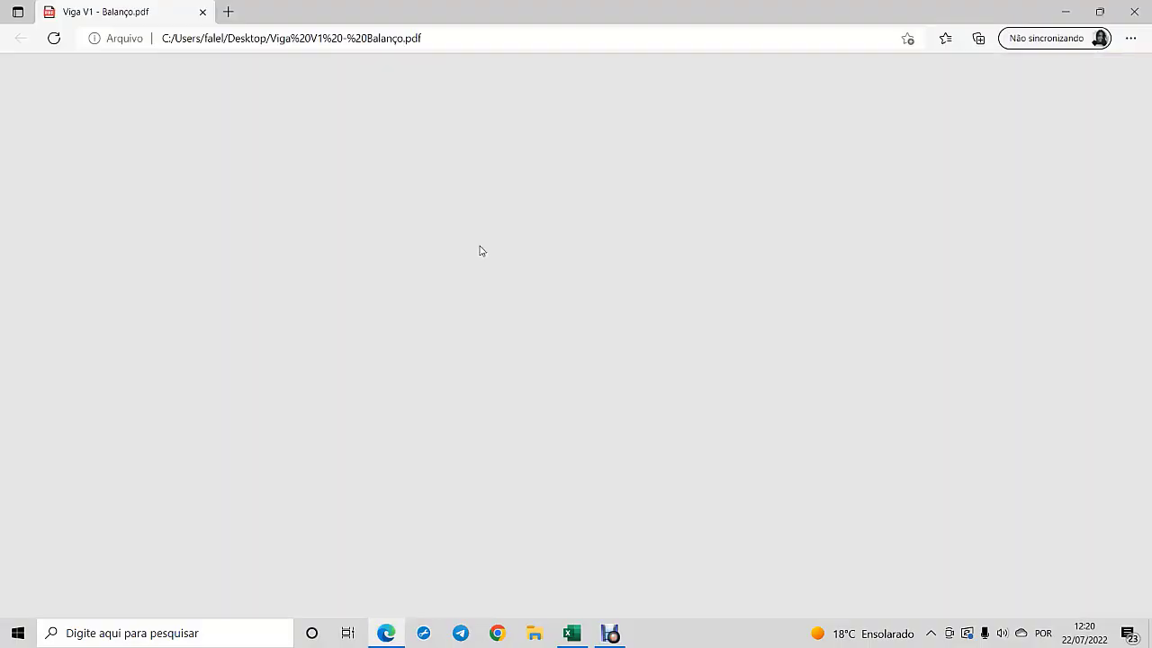
pyautogui.scroll(-15, 482, 251)
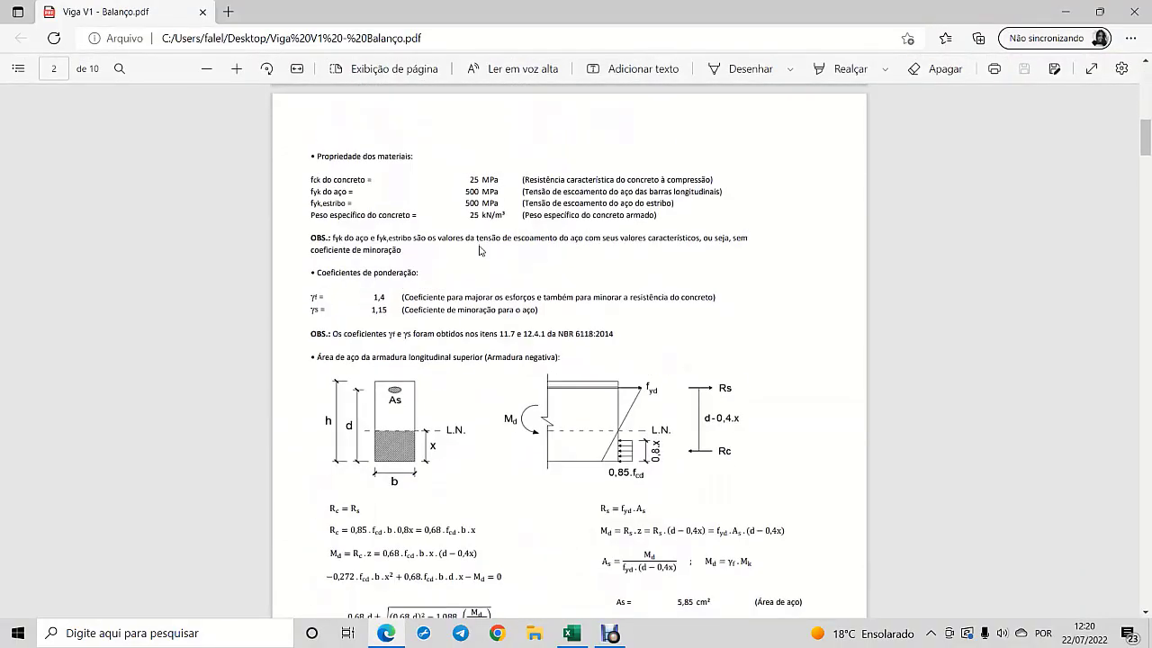
pyautogui.scroll(-10, 479, 253)
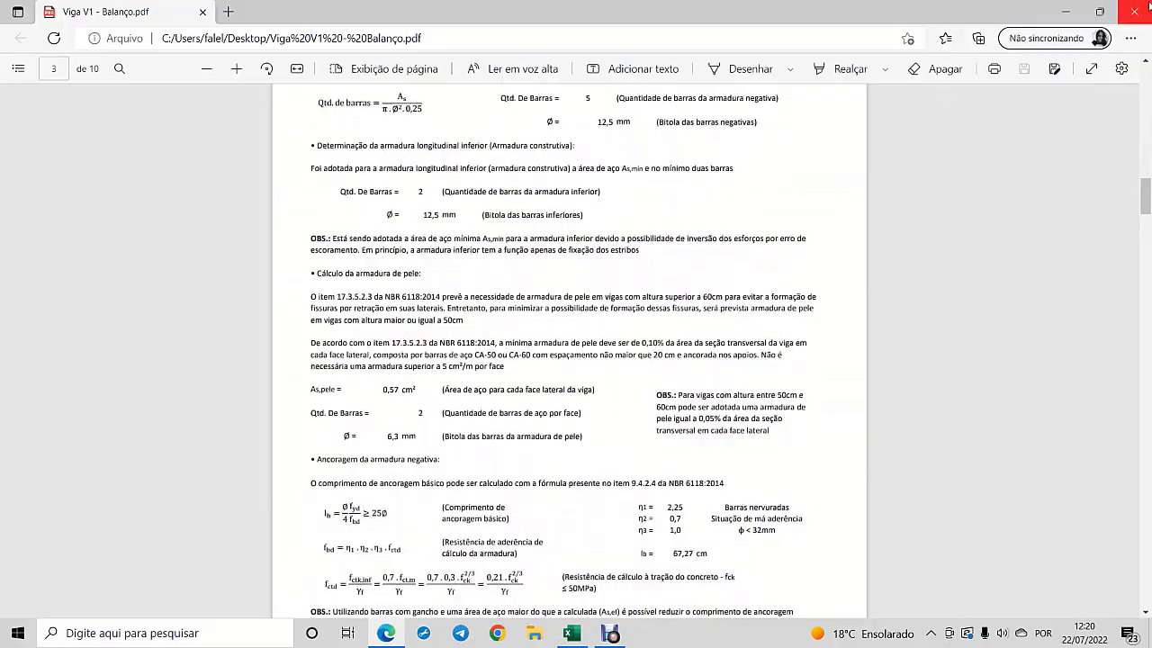
pyautogui.click(1133, 12)
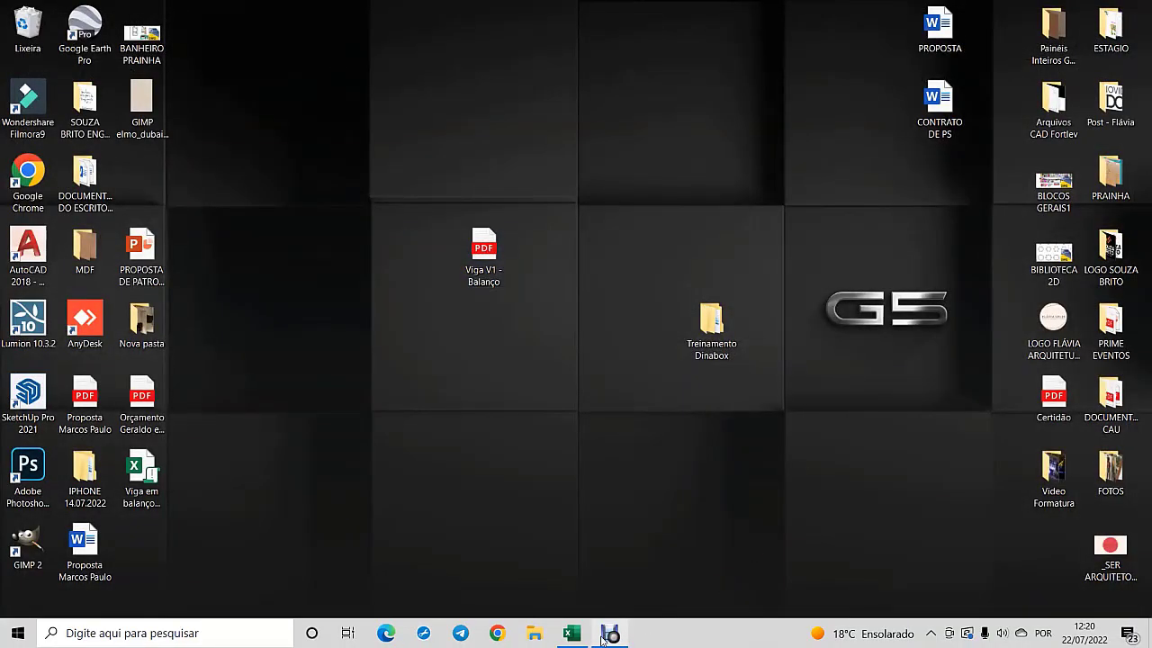
pyautogui.click(572, 634)
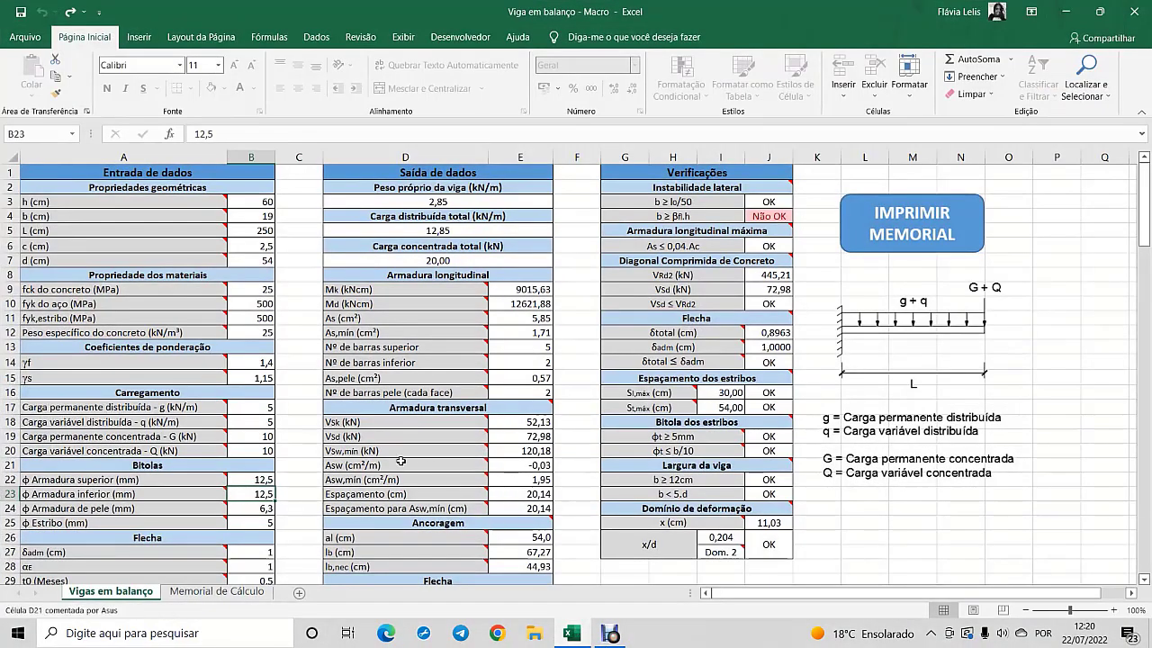